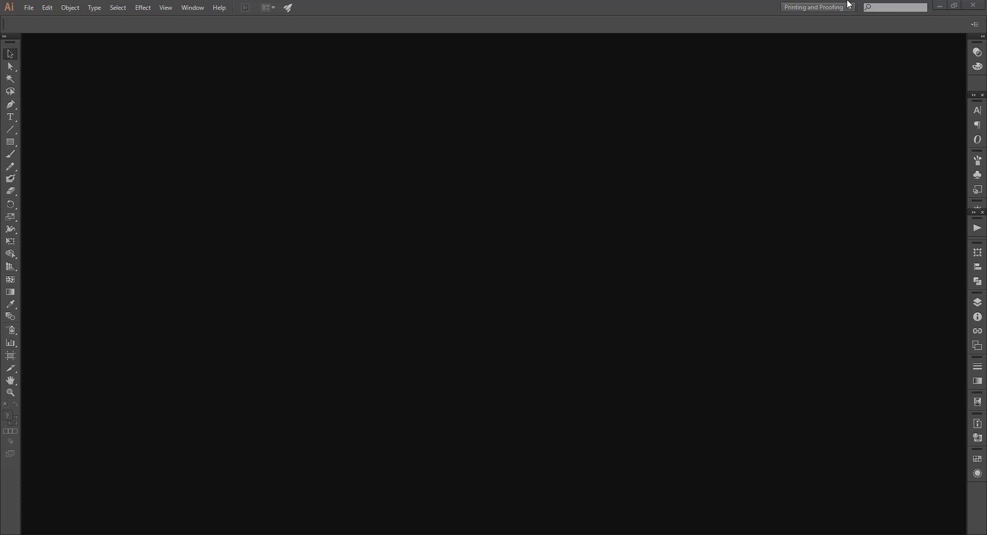
# Create a new 4000 × 2416 px CMYK document at 300 ppi named 'clipping mask'
pyautogui.click(29, 8)
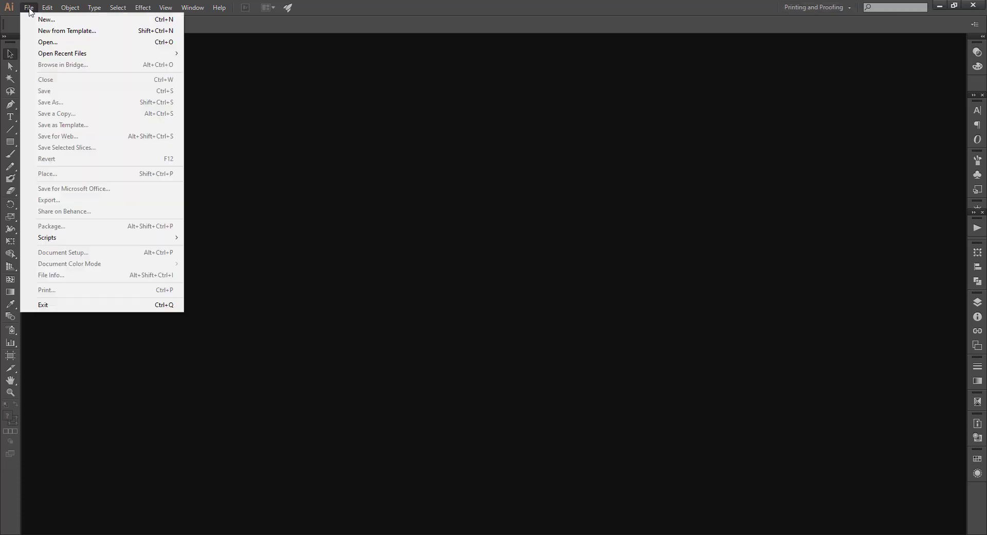
pyautogui.click(31, 20)
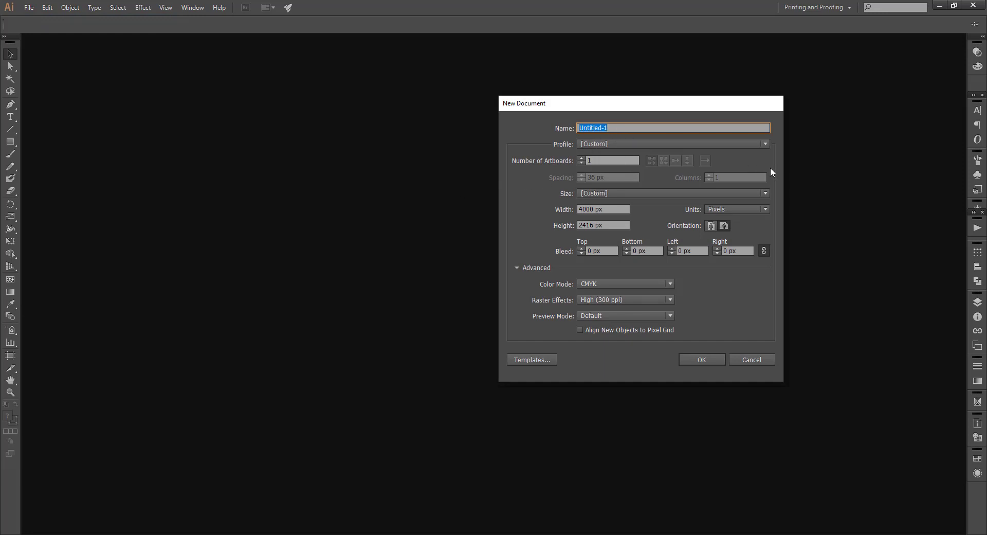
pyautogui.write('clippin')
pyautogui.write('g mask')
pyautogui.click(714, 360)
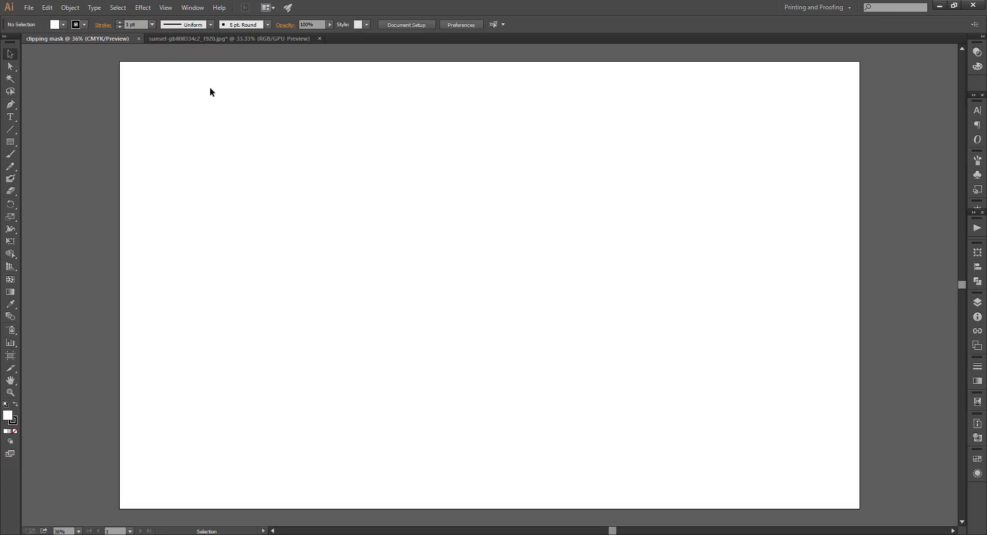
# Draw an ellipse about 1193 × 559 px at the artboard's upper left, filled dark green
pyautogui.click(212, 38)
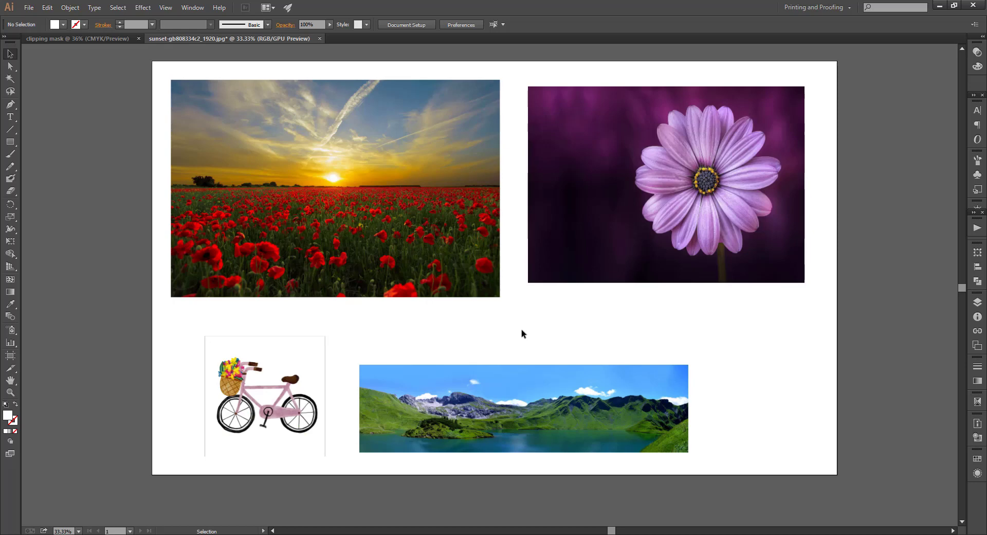
pyautogui.click(46, 38)
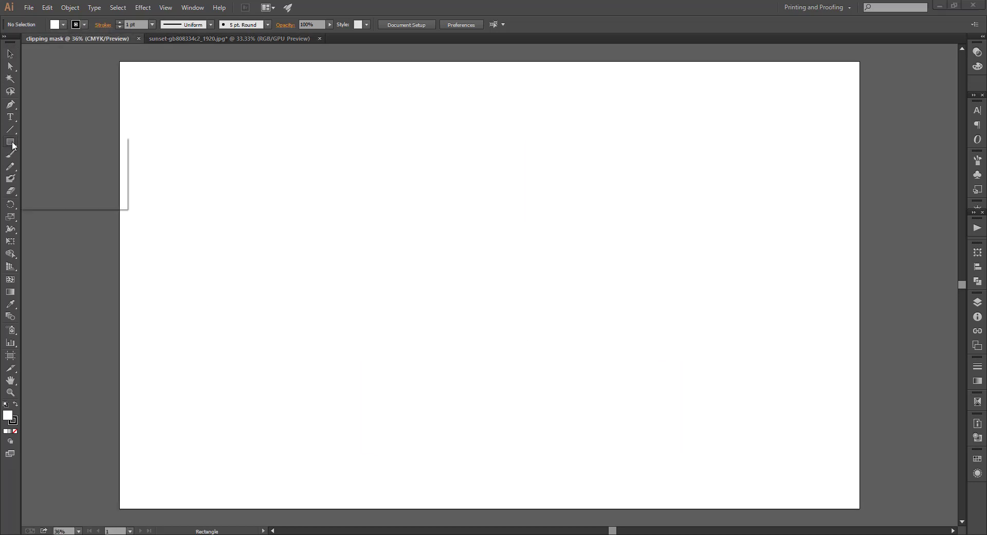
pyautogui.click(10, 141)
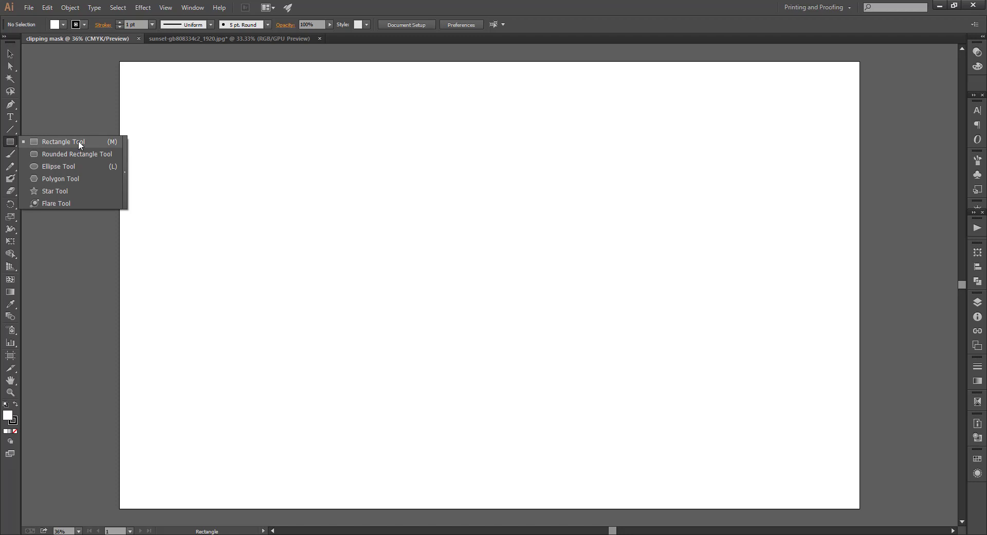
pyautogui.click(70, 166)
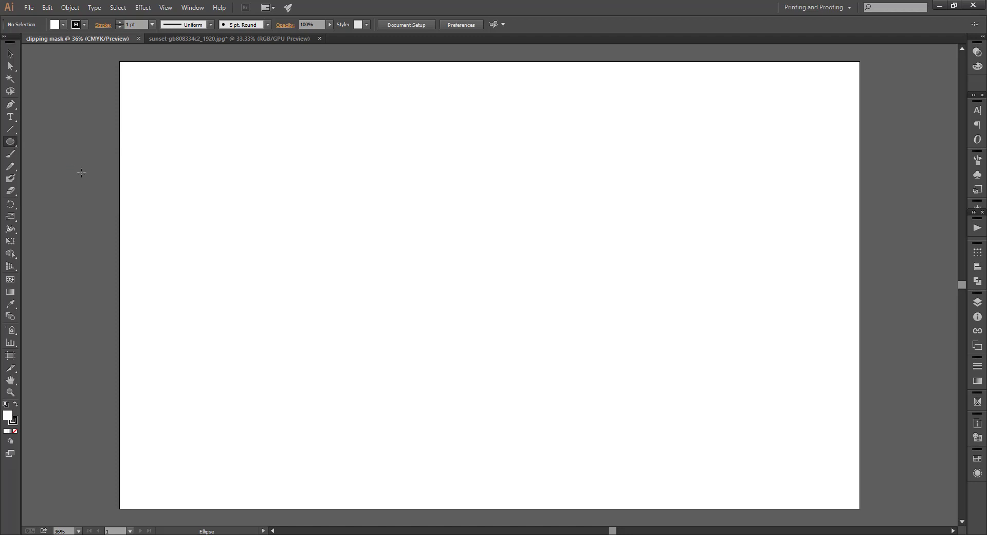
pyautogui.moveTo(186, 152); pyautogui.dragTo(406, 254)
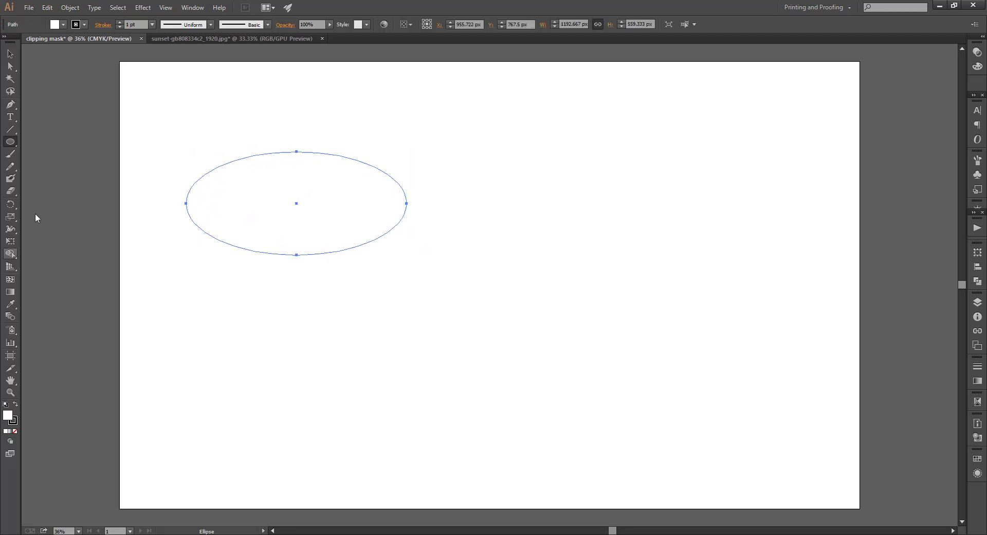
pyautogui.click(63, 24)
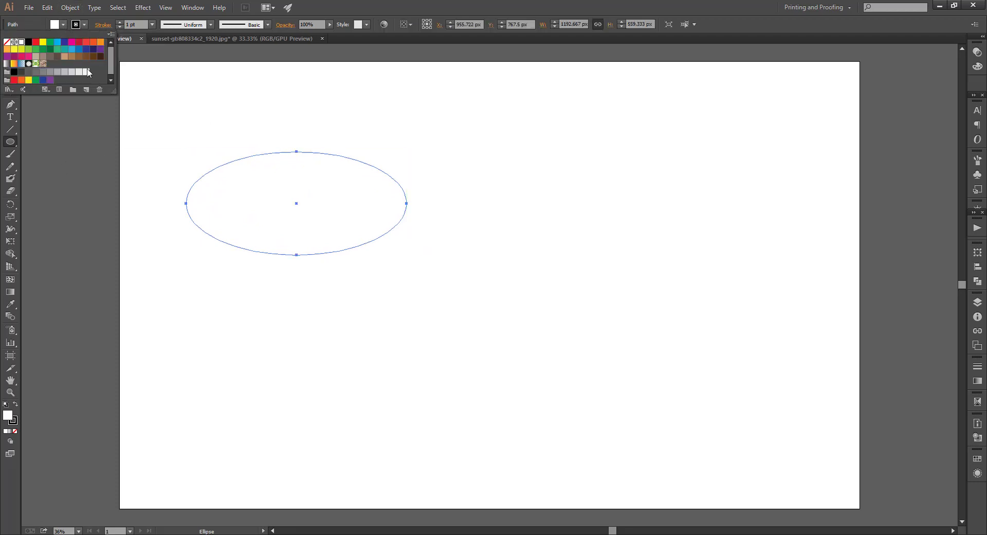
pyautogui.click(49, 50)
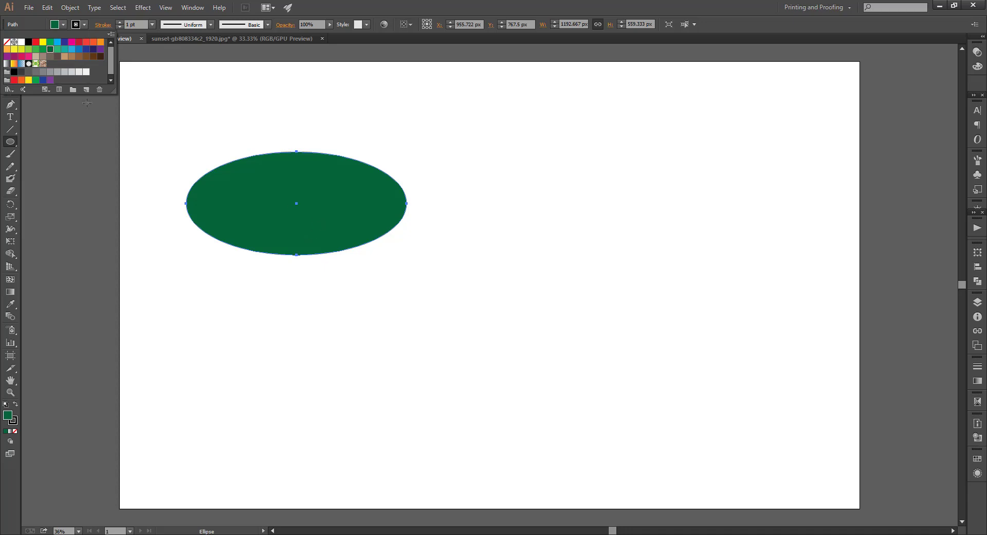
pyautogui.press('Escape')
pyautogui.click(11, 54)
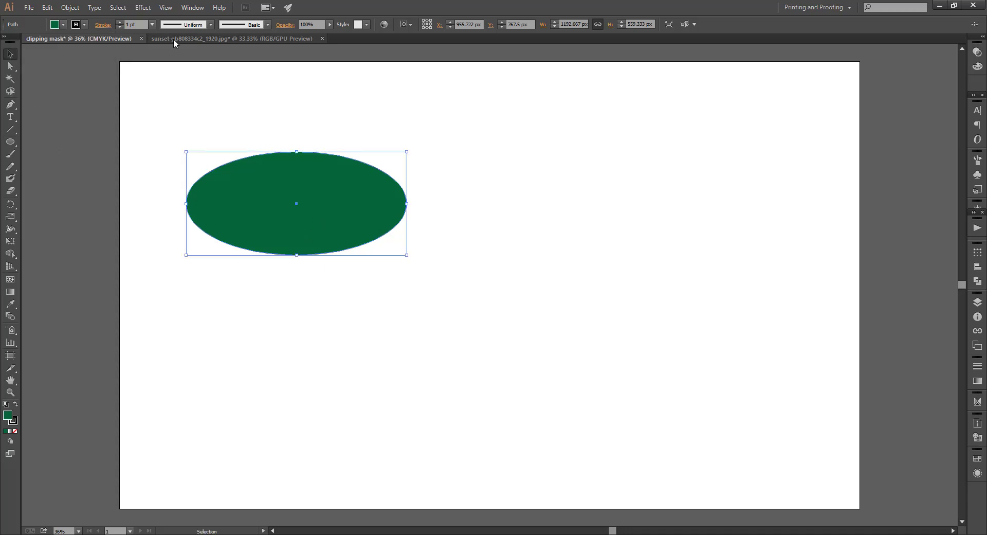
# Drag the bicycle photo onto the green ellipse and stretch it to about 1184 px wide
pyautogui.click(188, 38)
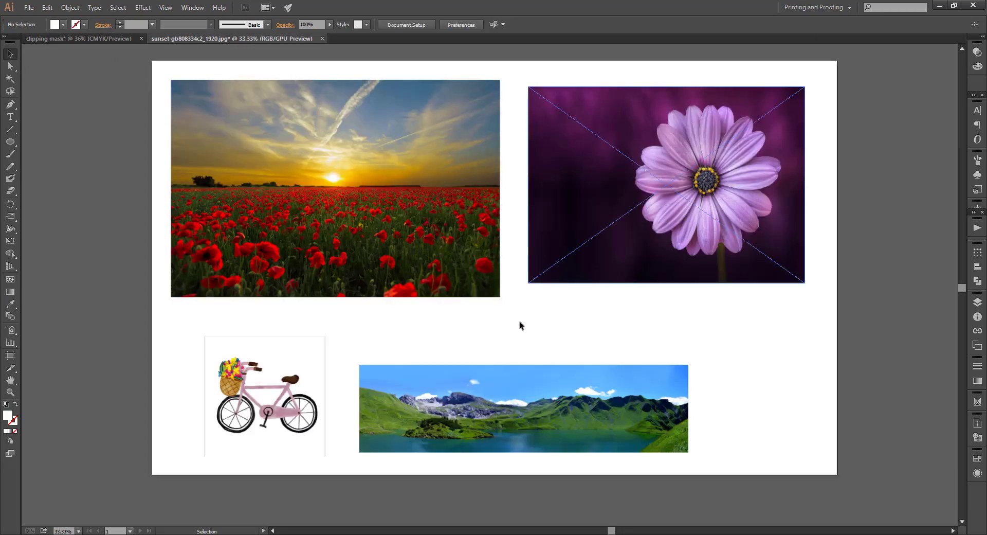
pyautogui.moveTo(274, 404)
pyautogui.mouseDown()
pyautogui.moveTo(90, 91)
pyautogui.moveTo(304, 193)
pyautogui.mouseUp()
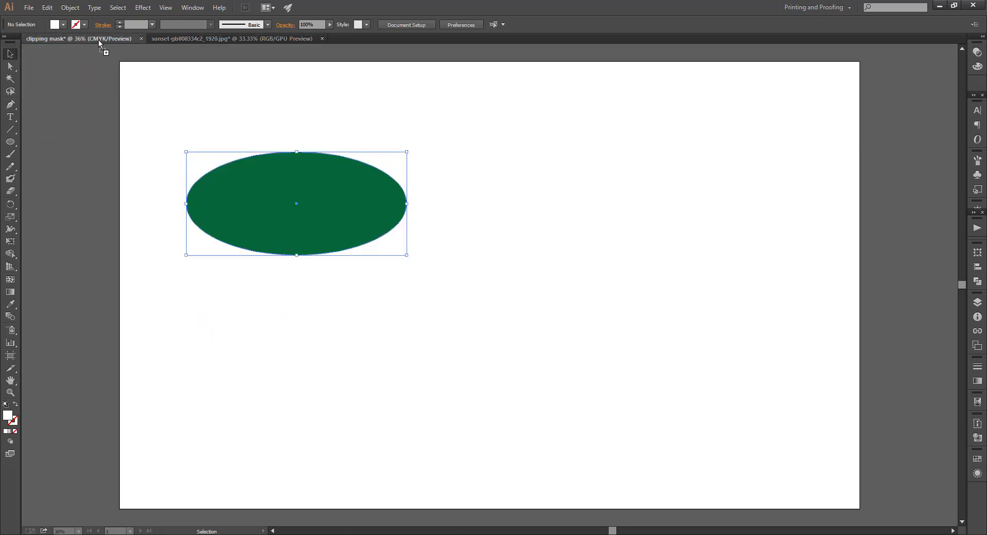
pyautogui.moveTo(301, 213); pyautogui.dragTo(308, 212)
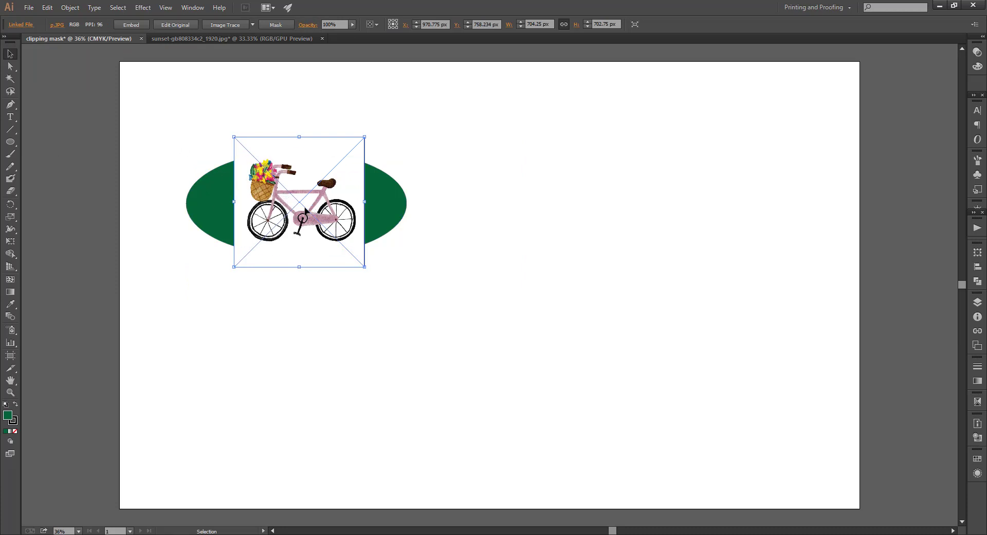
pyautogui.moveTo(307, 213); pyautogui.dragTo(304, 209)
pyautogui.click(427, 236)
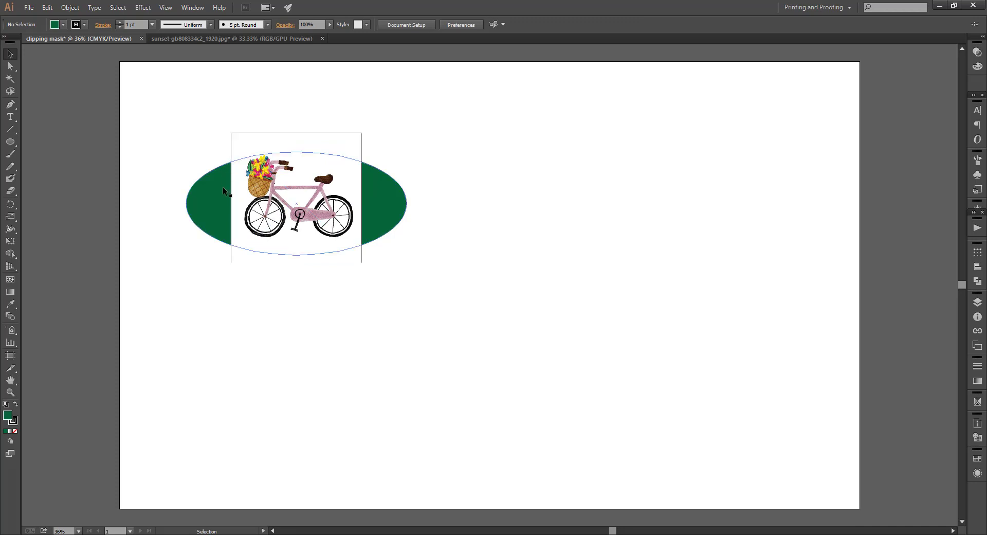
pyautogui.click(224, 187)
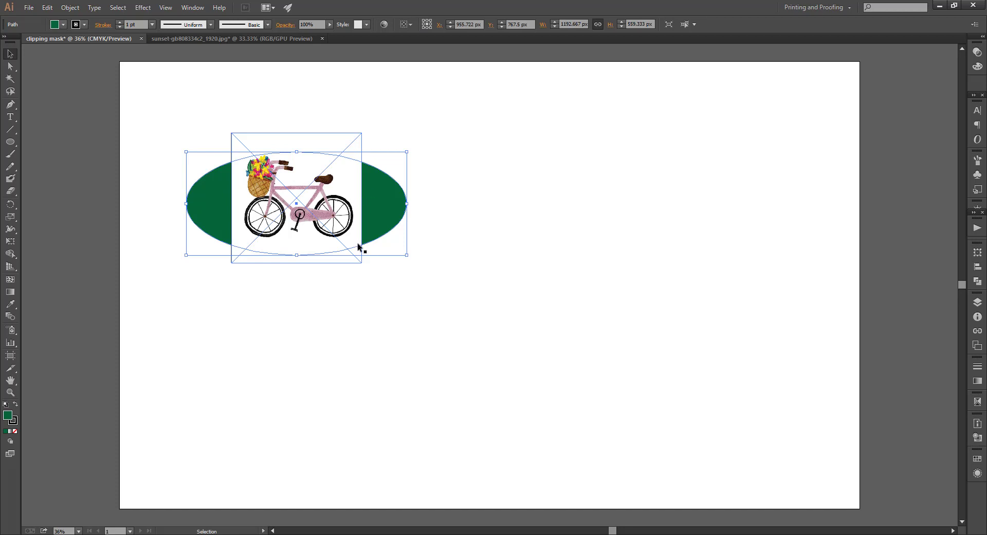
pyautogui.click(360, 259)
pyautogui.moveTo(232, 198); pyautogui.dragTo(186, 198)
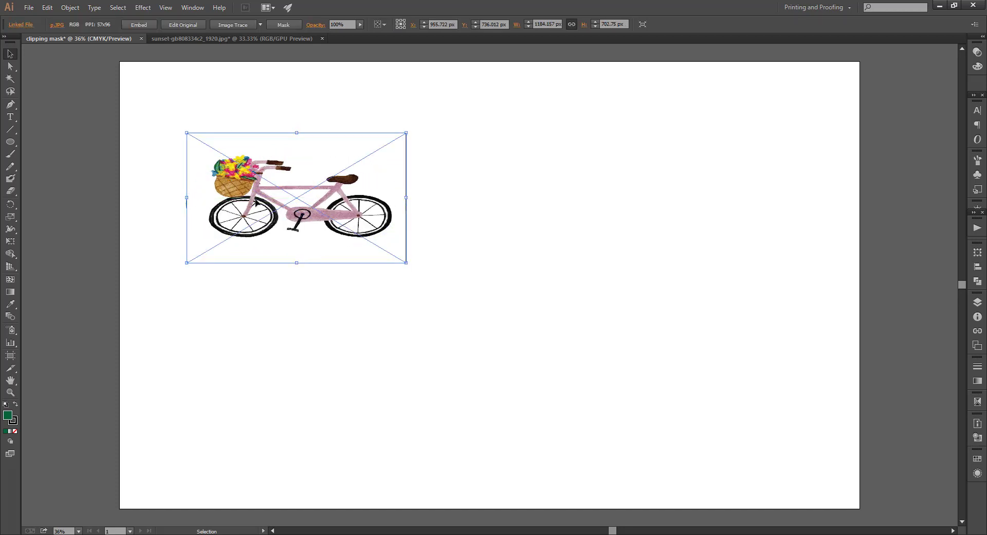
# Send the bicycle picture behind the green ellipse
pyautogui.rightClick(320, 197)
pyautogui.moveTo(351, 242)
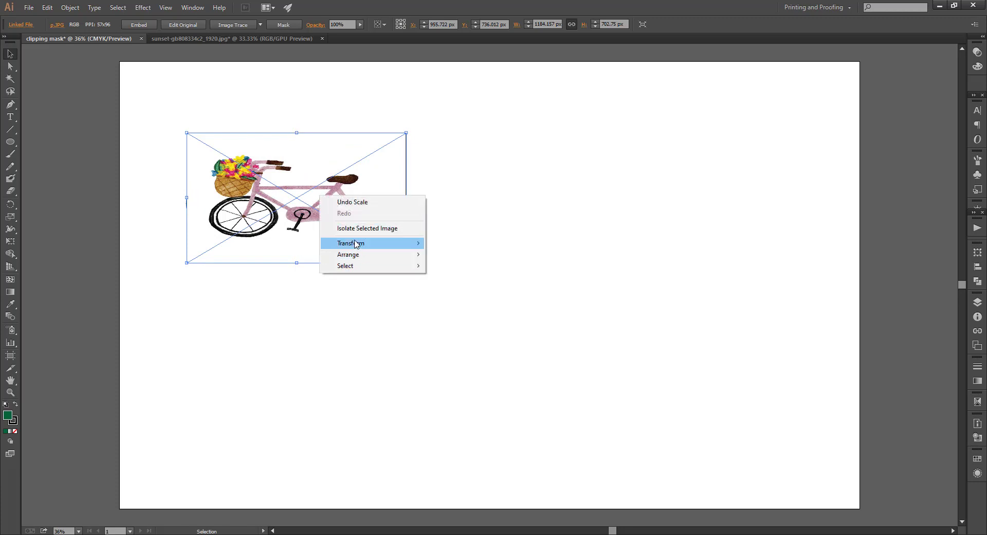
pyautogui.click(263, 190)
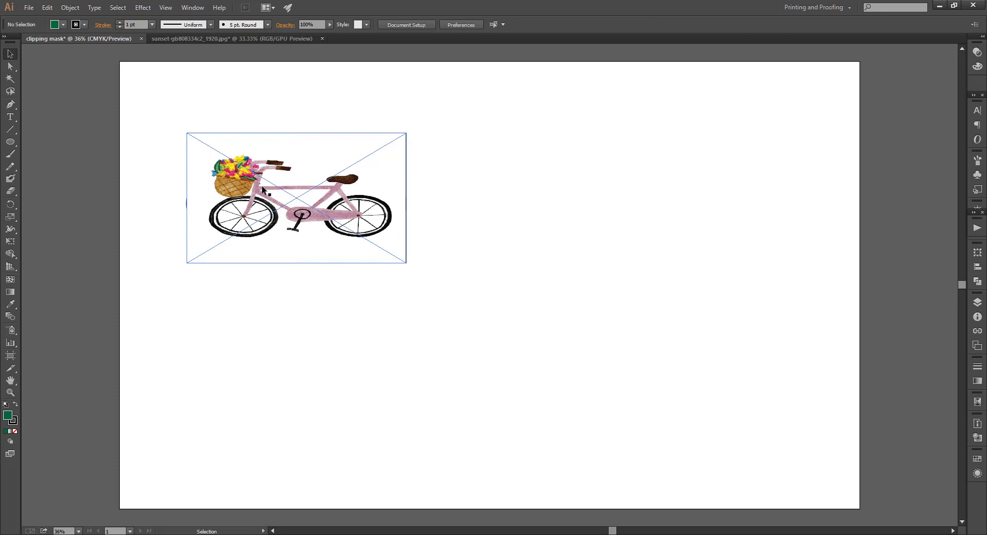
pyautogui.rightClick(263, 189)
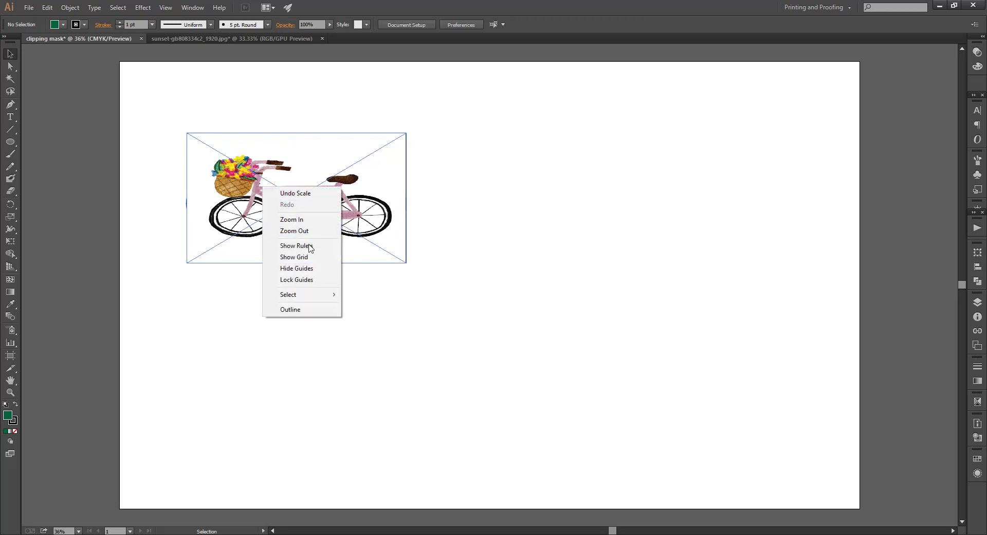
pyautogui.rightClick(238, 198)
pyautogui.click(480, 326)
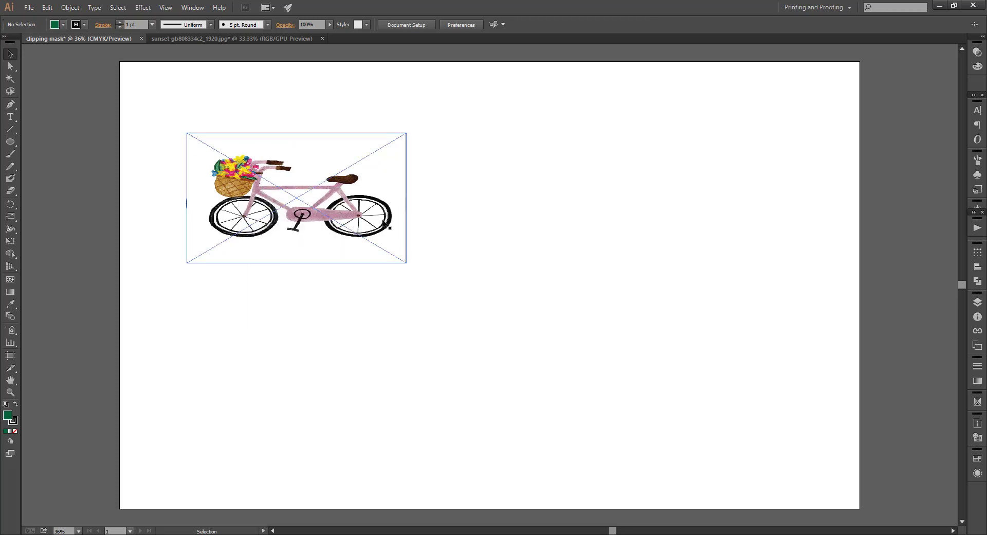
pyautogui.rightClick(383, 222)
pyautogui.moveTo(411, 279)
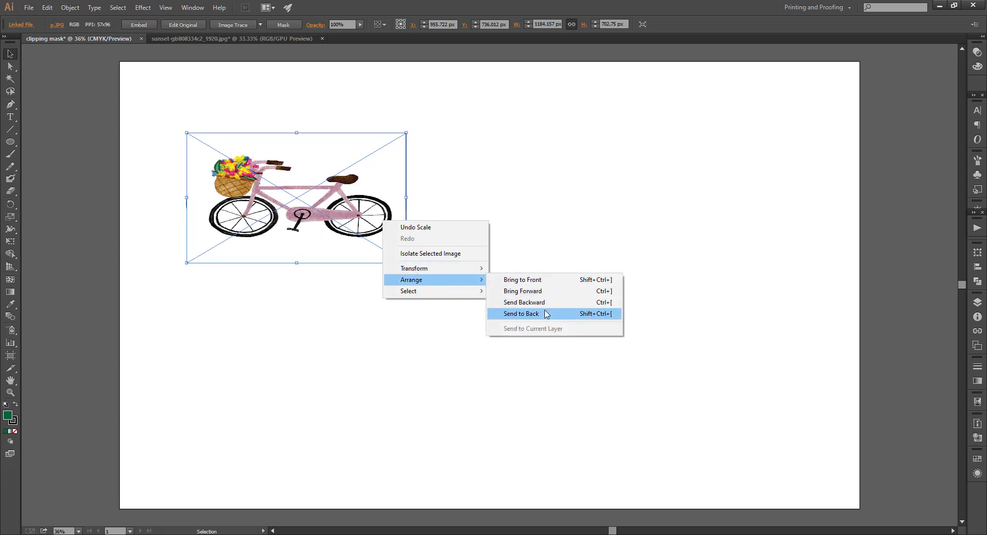
pyautogui.click(546, 314)
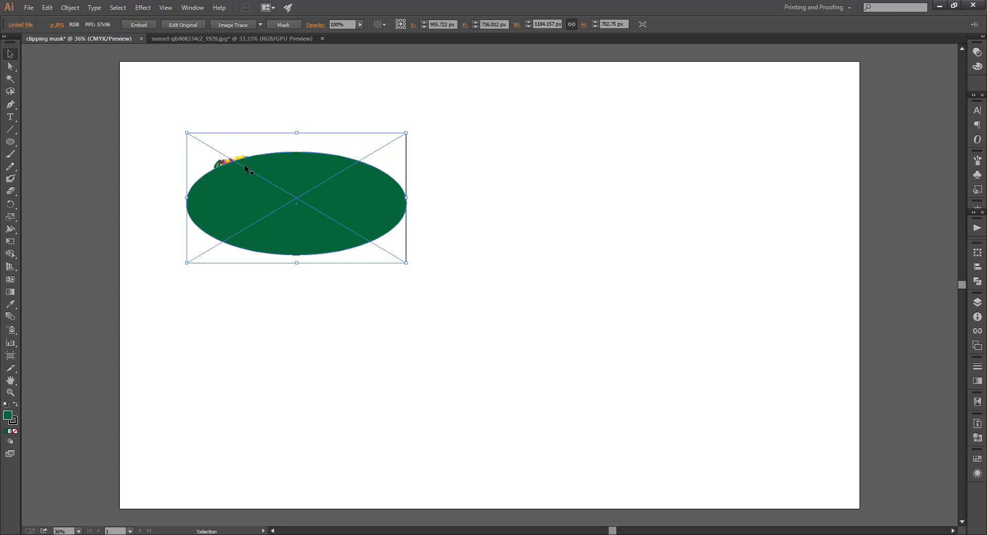
# Enlarge the ellipse to about 1208 × 584 px and shift it up to centre it on the picture
pyautogui.click(159, 191)
pyautogui.click(218, 191)
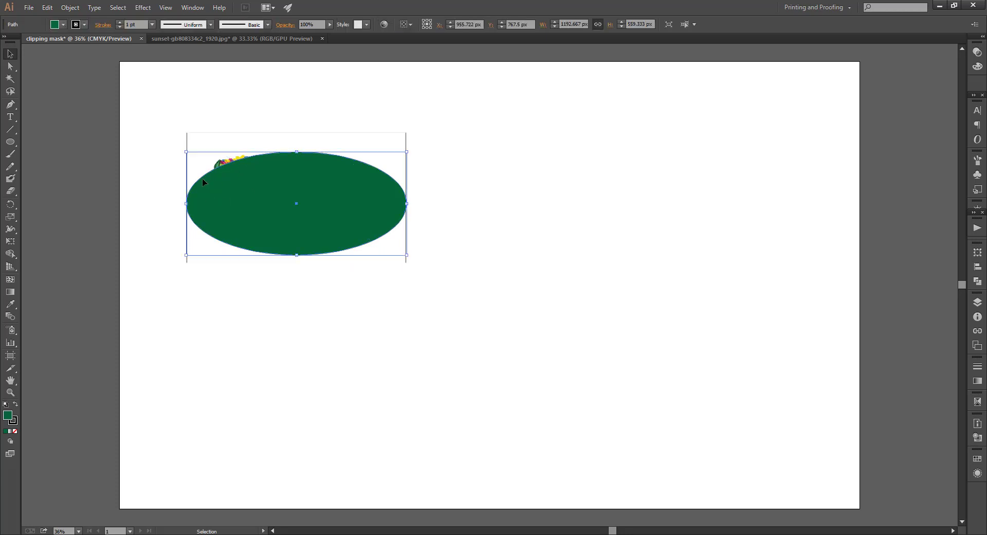
pyautogui.moveTo(186, 152); pyautogui.dragTo(183, 147)
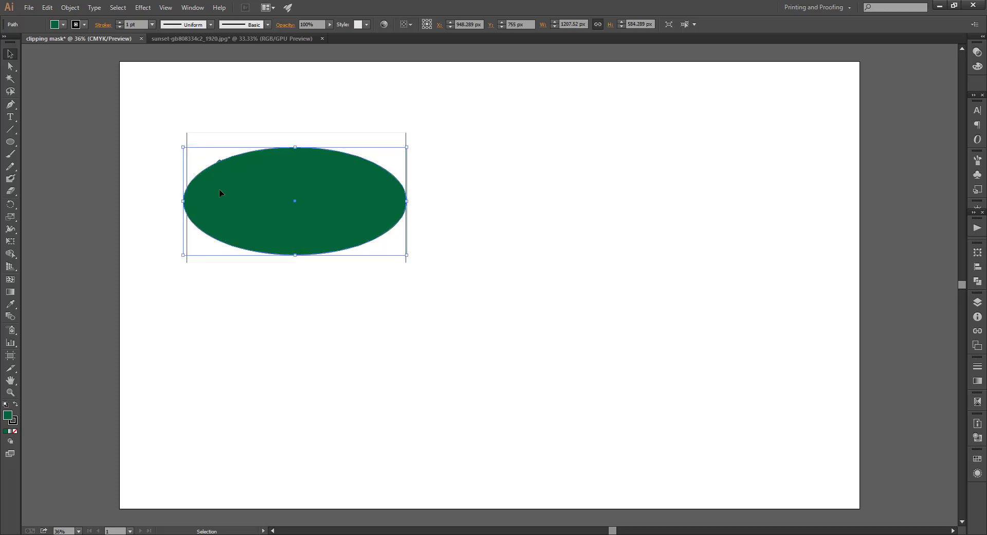
pyautogui.moveTo(225, 200); pyautogui.dragTo(225, 197)
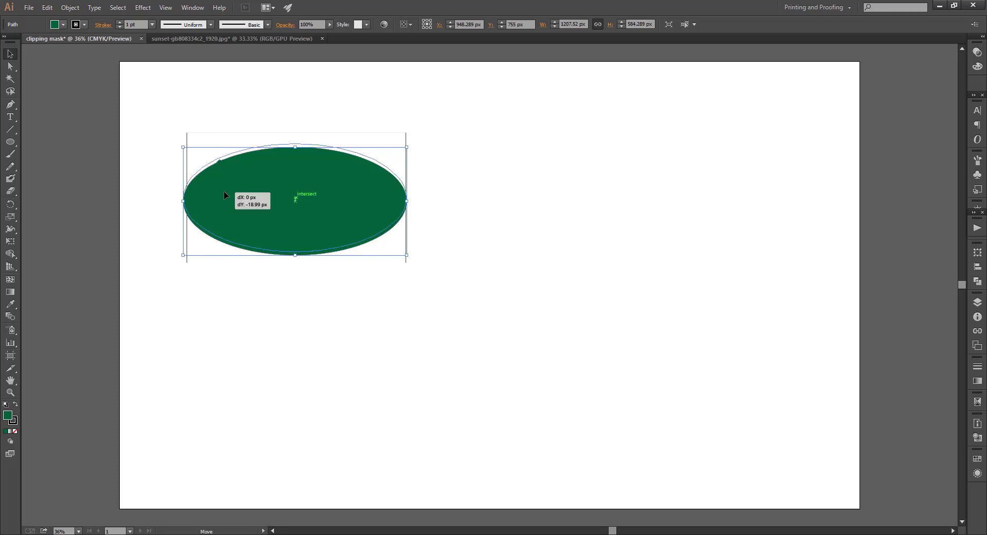
pyautogui.moveTo(128, 136); pyautogui.dragTo(449, 293)
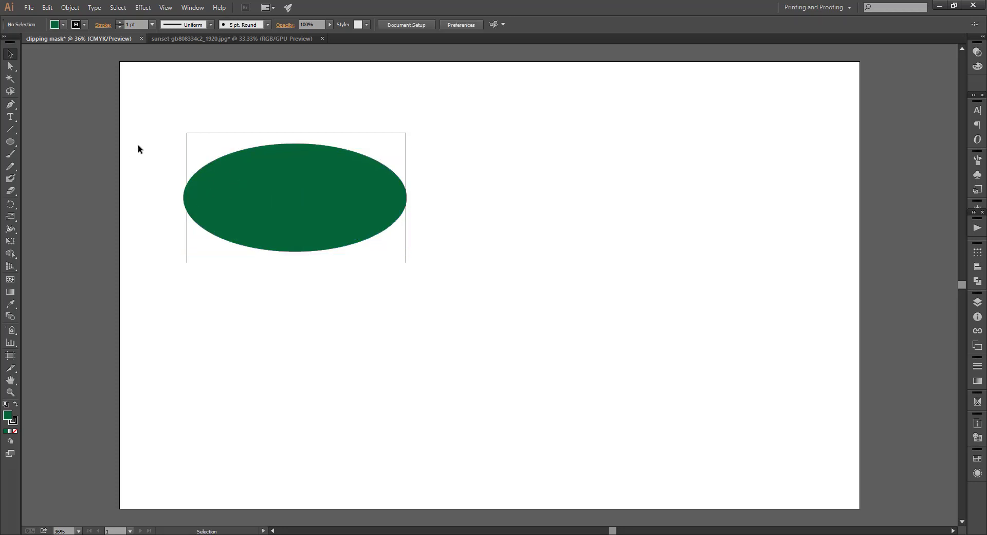
# Make a clipping mask from the ellipse and bicycle picture, then reselect the clip group
pyautogui.rightClick(314, 183)
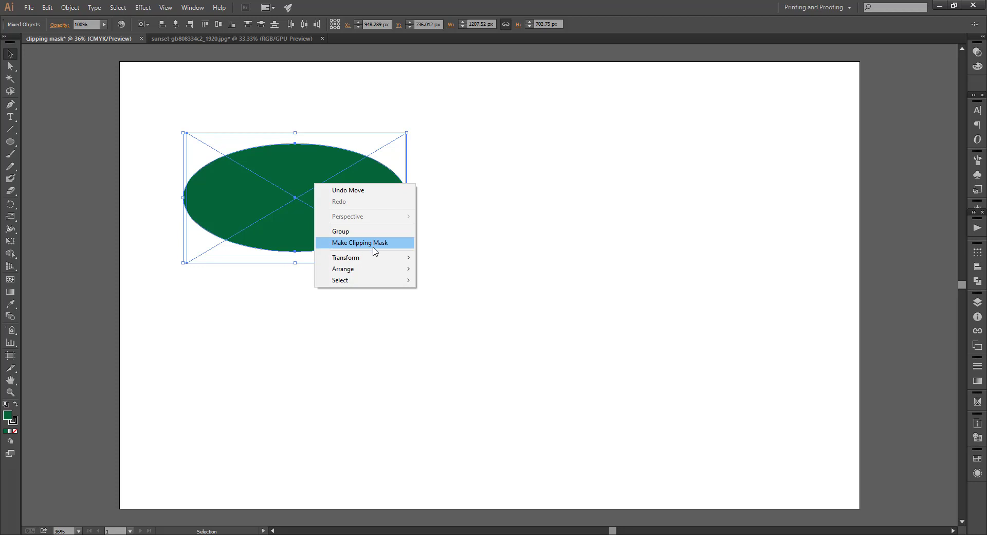
pyautogui.click(388, 242)
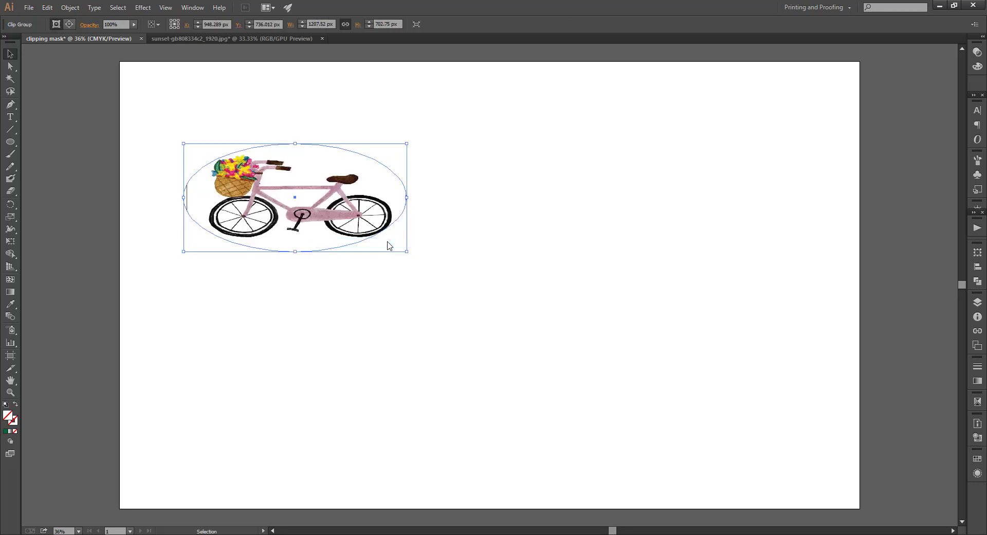
pyautogui.click(319, 124)
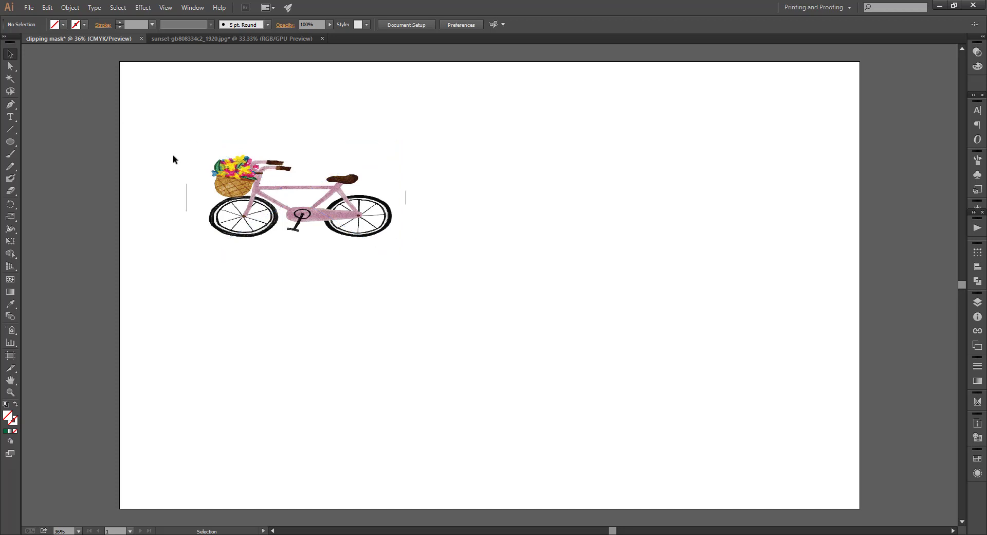
pyautogui.moveTo(161, 150); pyautogui.dragTo(409, 266)
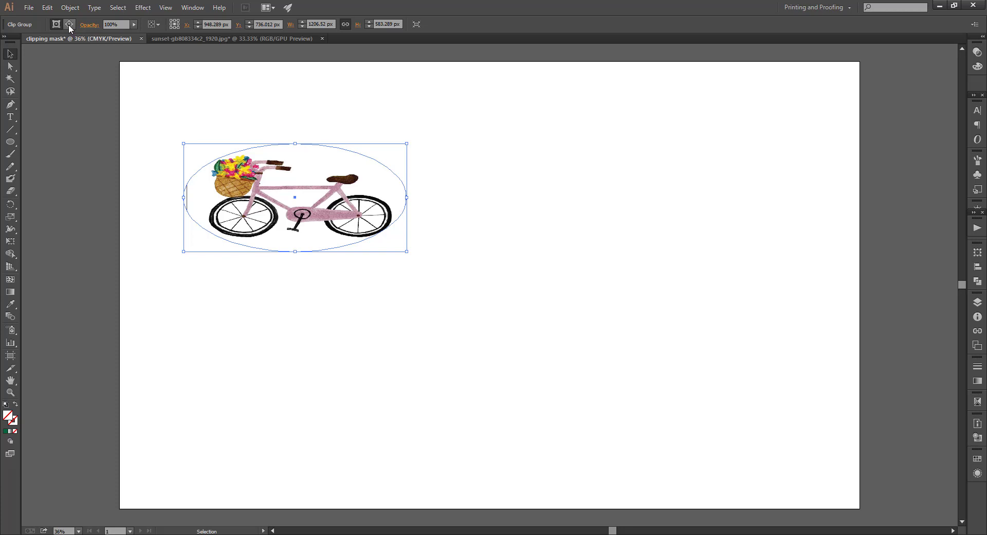
# Give the ellipse clipping path a dark purple 16 pt outline
pyautogui.click(69, 23)
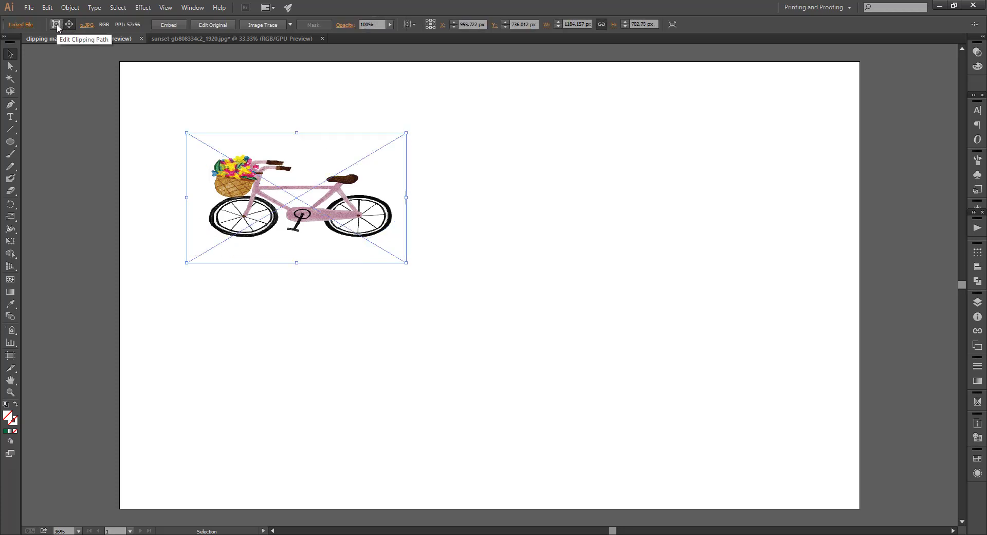
pyautogui.click(56, 24)
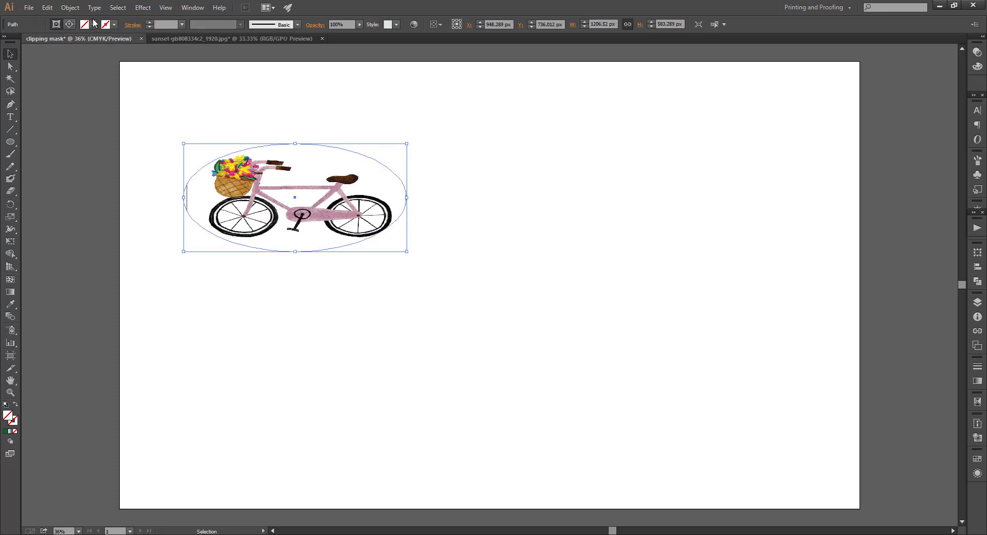
pyautogui.click(115, 25)
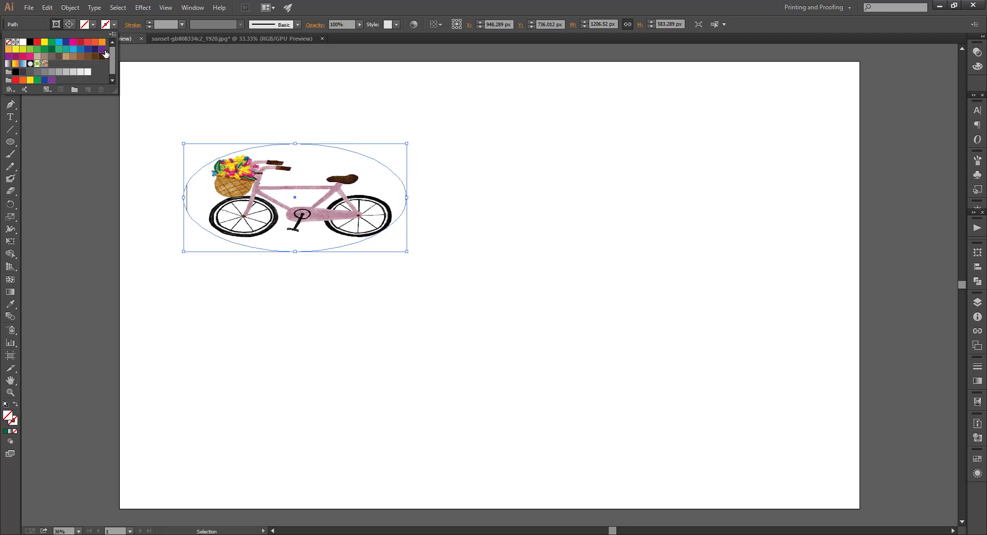
pyautogui.click(102, 49)
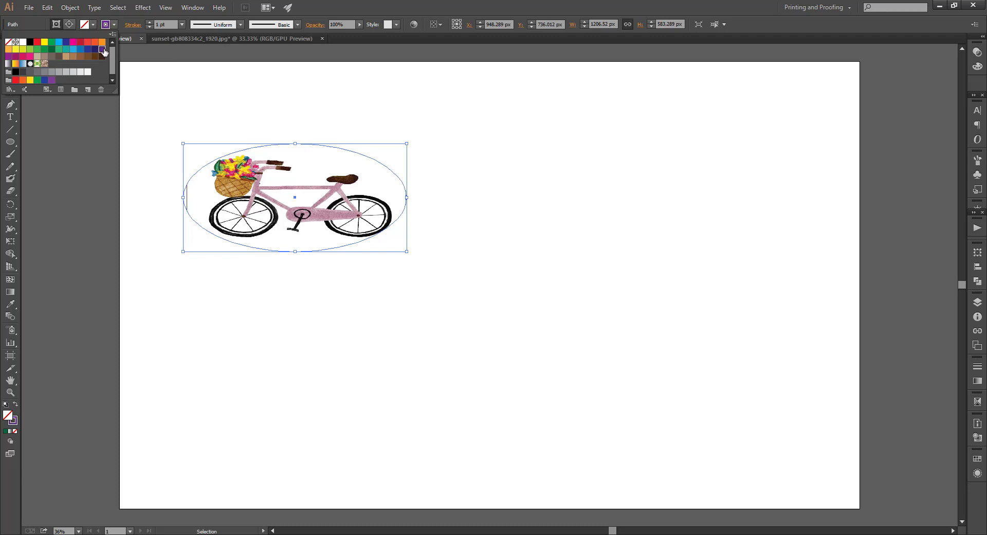
pyautogui.click(149, 23)
pyautogui.click(149, 23)
pyautogui.click(148, 23)
pyautogui.click(148, 23)
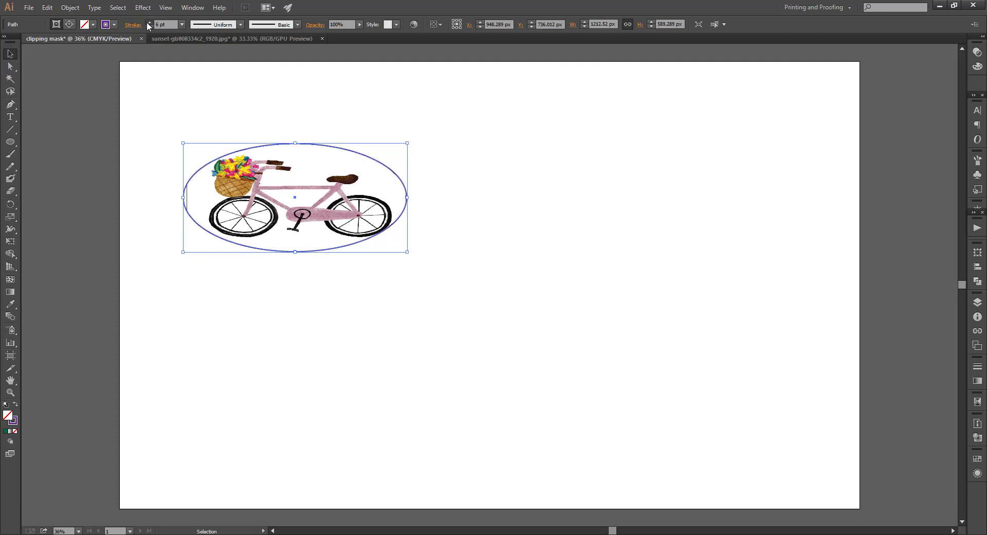
pyautogui.click(148, 22)
pyautogui.click(148, 23)
pyautogui.click(149, 22)
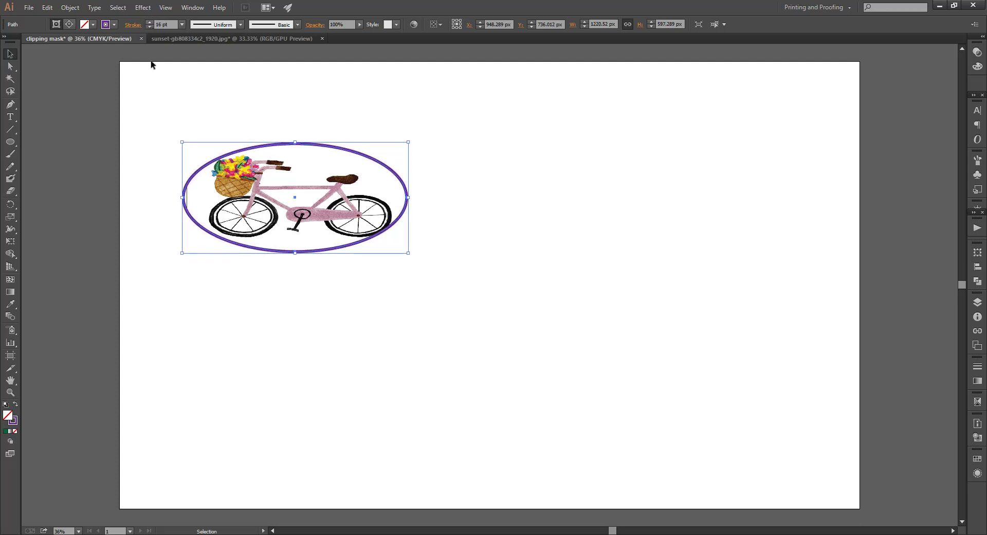
# Move the framed bicycle oval to the artboard's upper-right corner
pyautogui.click(101, 122)
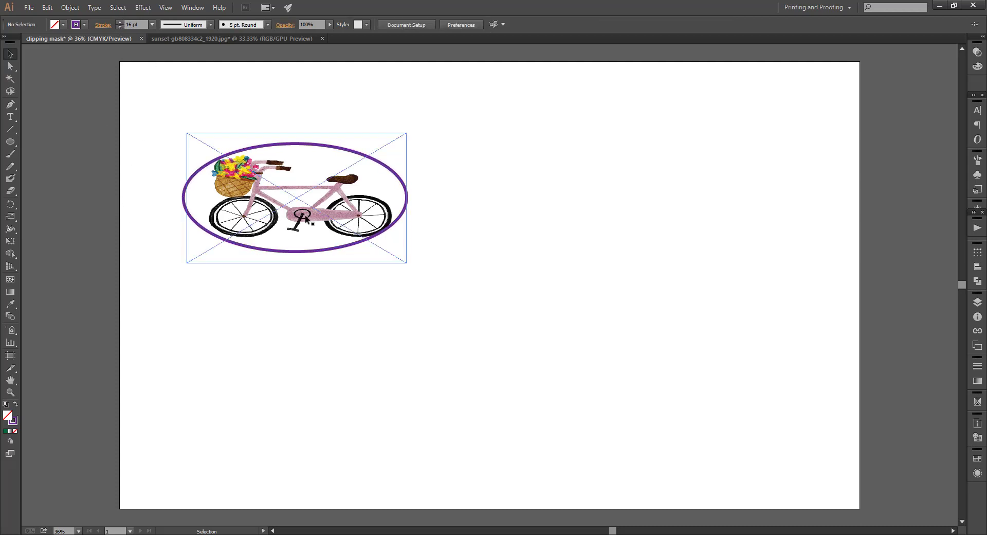
pyautogui.moveTo(140, 148); pyautogui.dragTo(377, 267)
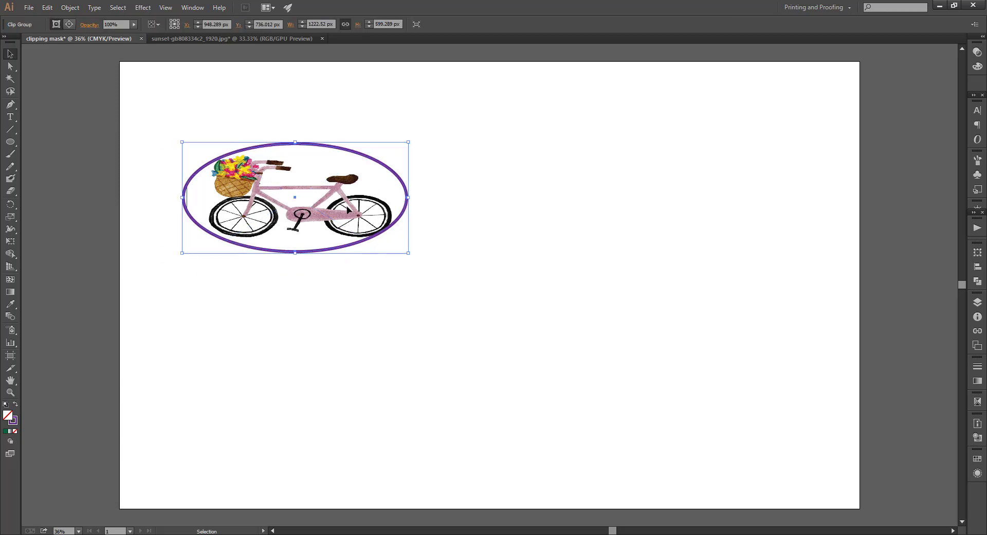
pyautogui.moveTo(348, 211)
pyautogui.mouseDown()
pyautogui.moveTo(805, 137)
pyautogui.moveTo(795, 138)
pyautogui.mouseUp()
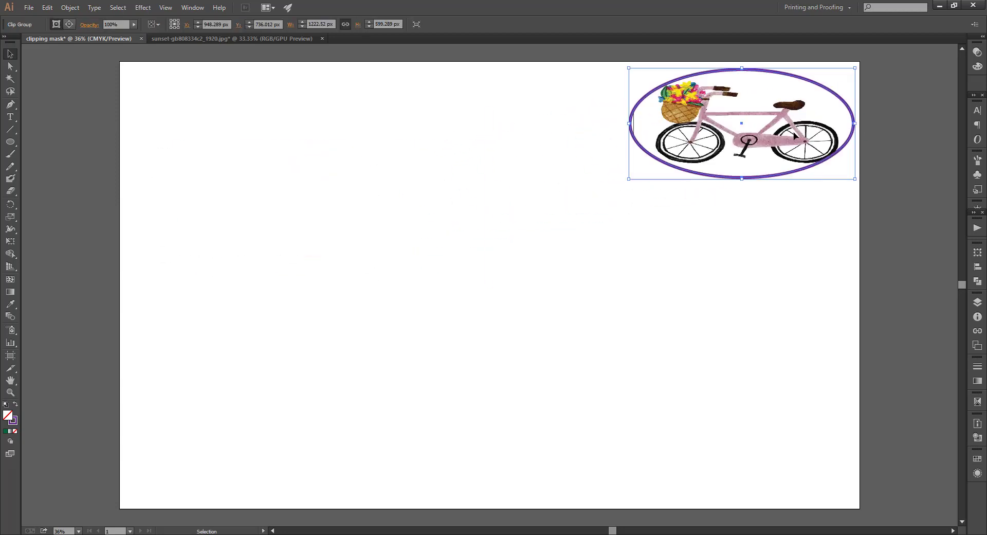
# Show the Transform panel and switch to the Rectangle Tool
pyautogui.click(138, 150)
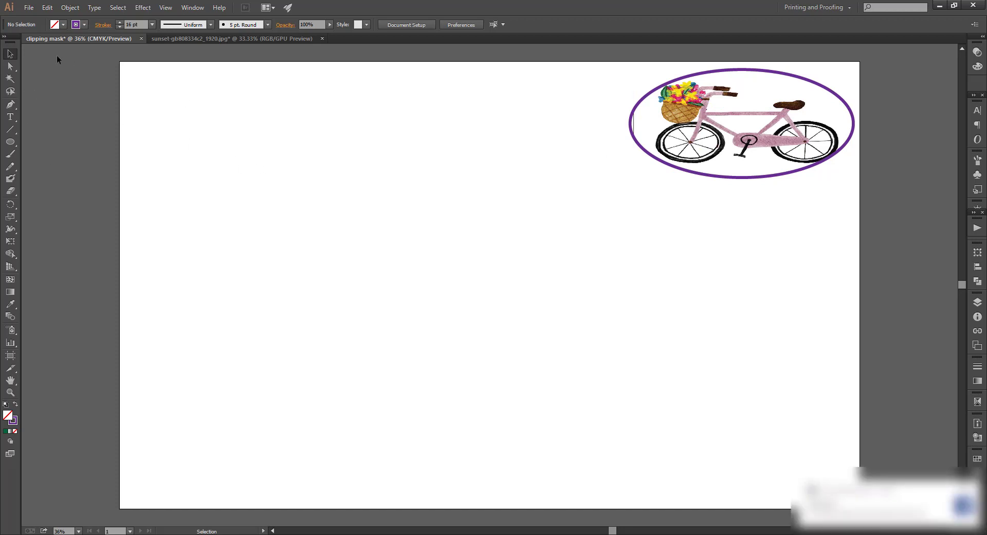
pyautogui.hotkey('shift', 'F8')
pyautogui.press('m')
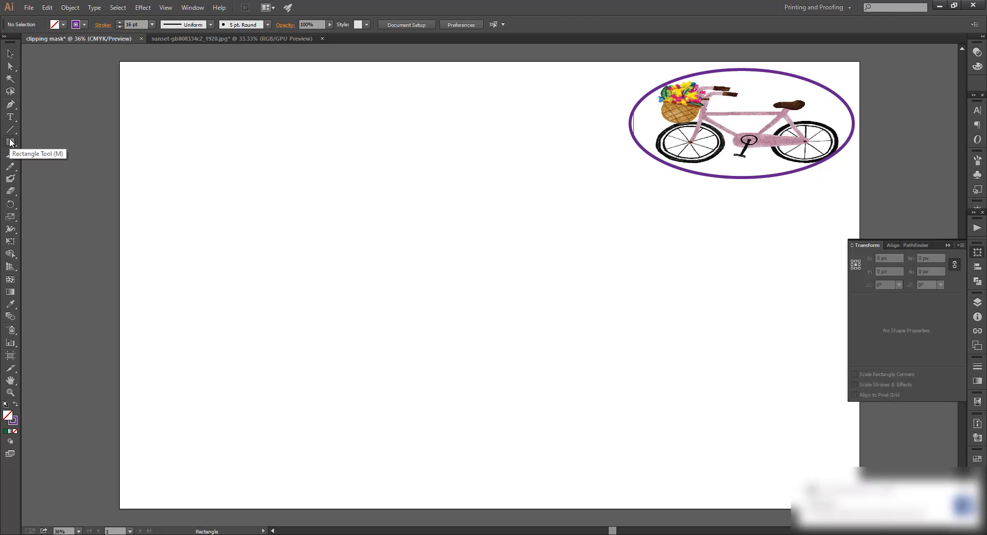
pyautogui.moveTo(10, 142); pyautogui.dragTo(70, 143)
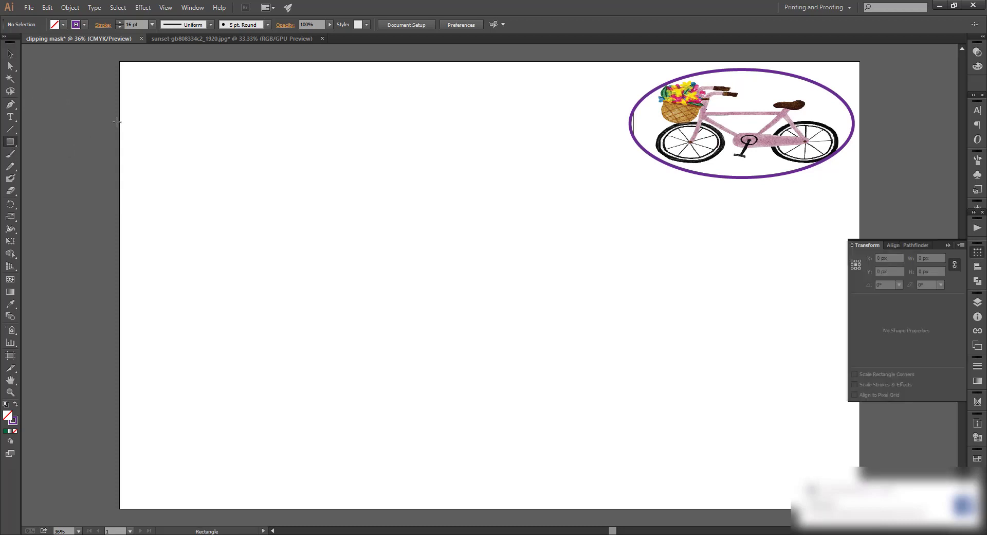
# Draw a tall red strip about 122 × 1008 px near the artboard's top left
pyautogui.moveTo(137, 84); pyautogui.dragTo(156, 254)
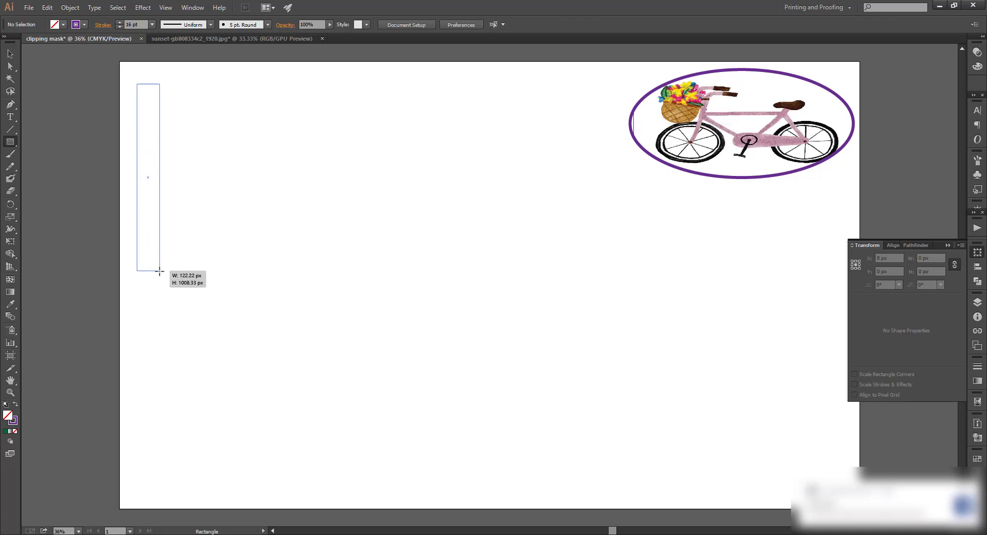
pyautogui.moveTo(156, 254); pyautogui.dragTo(159, 271)
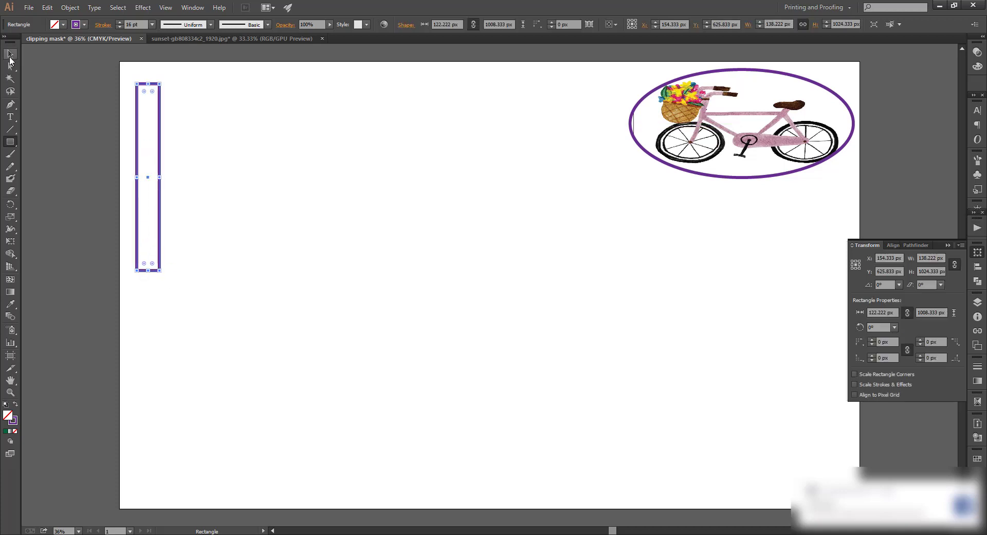
pyautogui.click(63, 25)
pyautogui.click(41, 42)
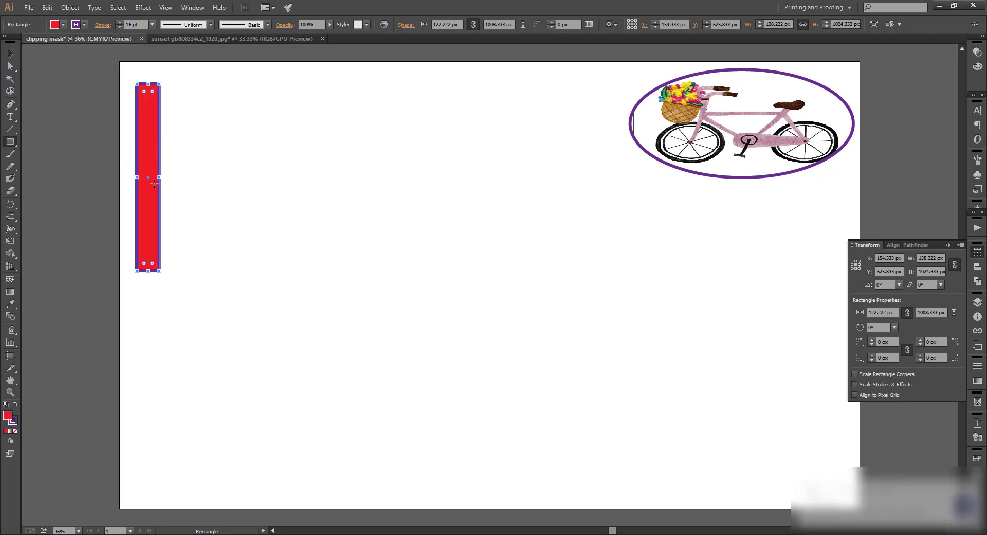
# Duplicate the red strip rightward into an evenly spaced row using Ctrl+D repeats
pyautogui.press('v')
pyautogui.moveTo(160, 178); pyautogui.dragTo(175, 181)
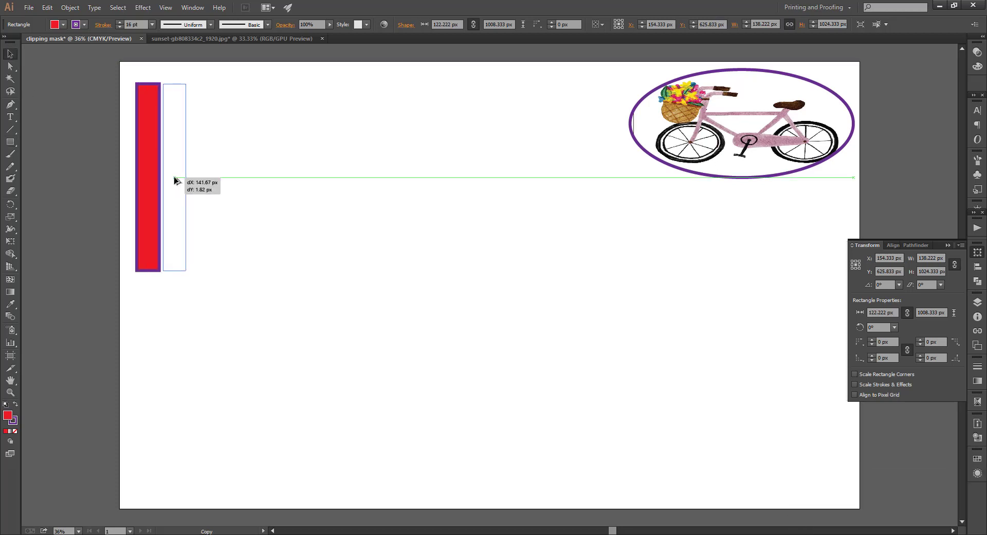
pyautogui.moveTo(175, 180); pyautogui.dragTo(177, 178)
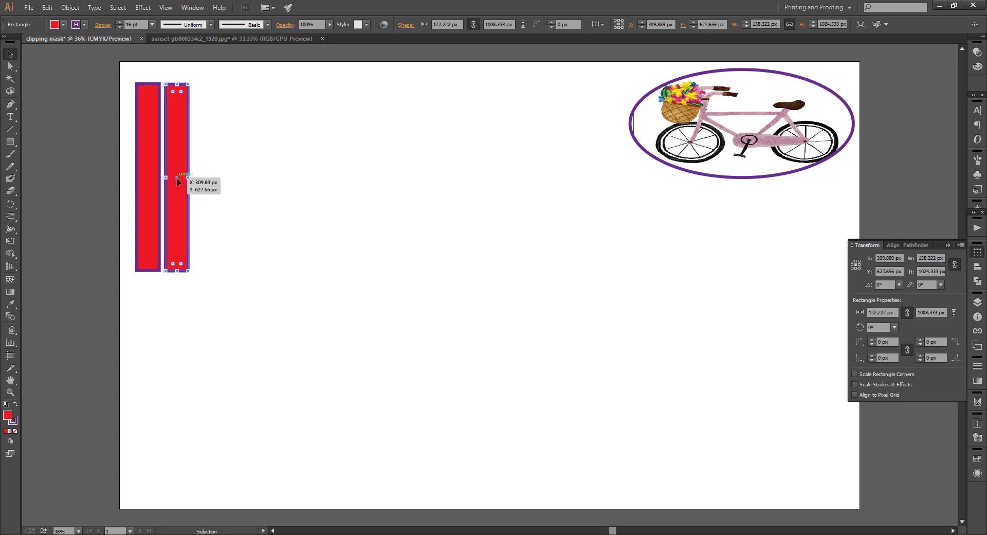
pyautogui.hotkey('ctrl', 'd')
pyautogui.hotkey('ctrl', 'd')
pyautogui.hotkey('ctrl', 'd')
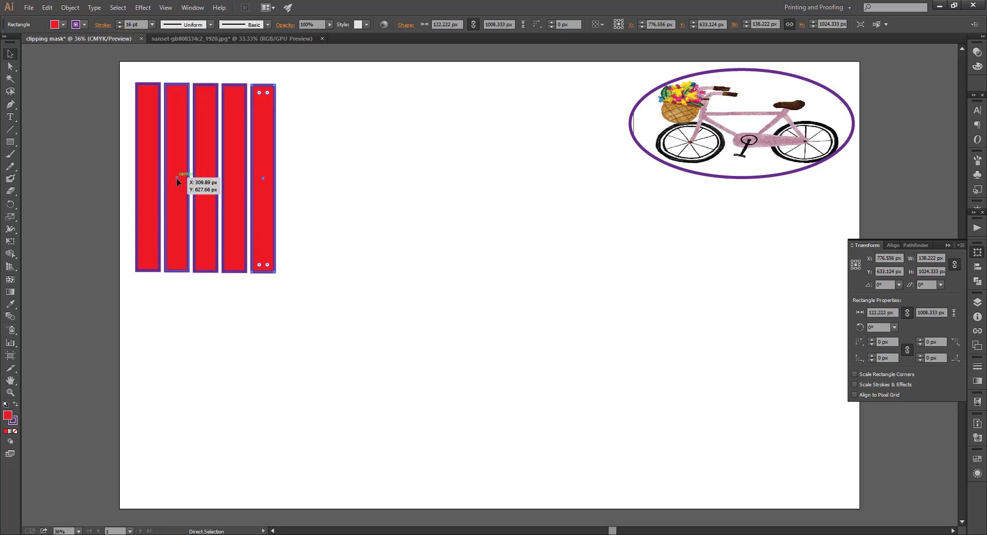
pyautogui.hotkey('ctrl', 'd')
pyautogui.hotkey('ctrl', 'd')
pyautogui.hotkey('ctrl', 'd')
pyautogui.hotkey('ctrl', 'd')
pyautogui.hotkey('ctrl', 'd')
pyautogui.hotkey('ctrl', 'd')
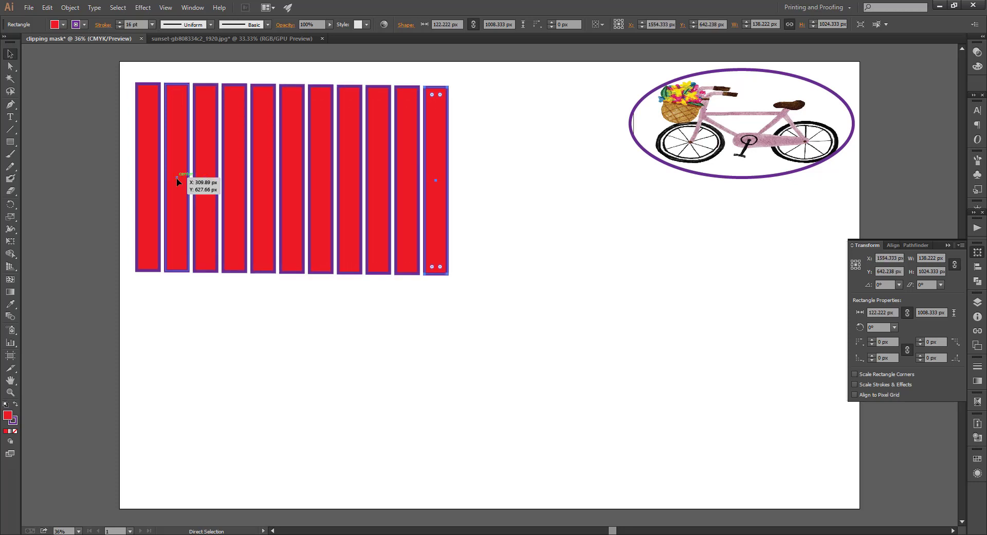
# Bring the 1920 × 1268 px poppy-field sunset photo in and send it behind the red strips
pyautogui.click(206, 38)
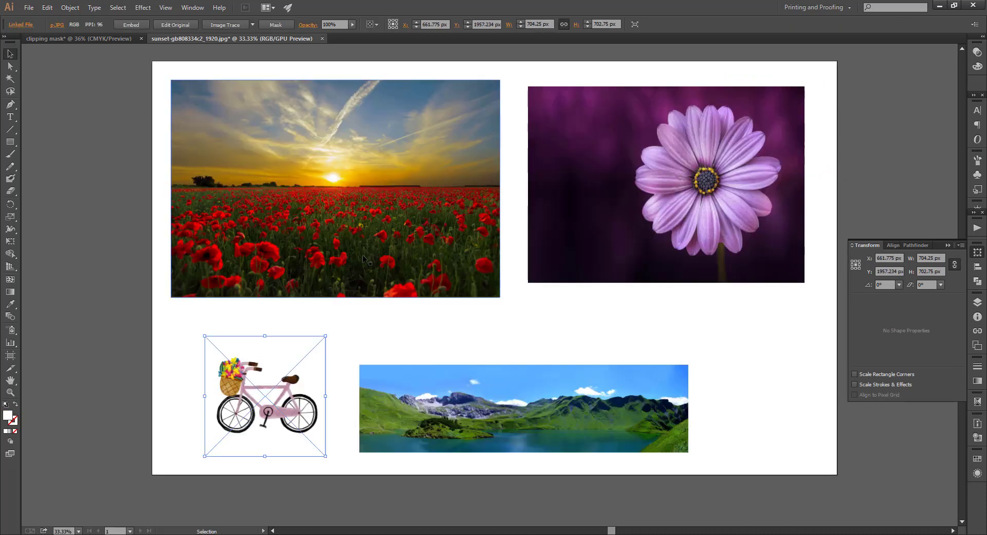
pyautogui.click(123, 39)
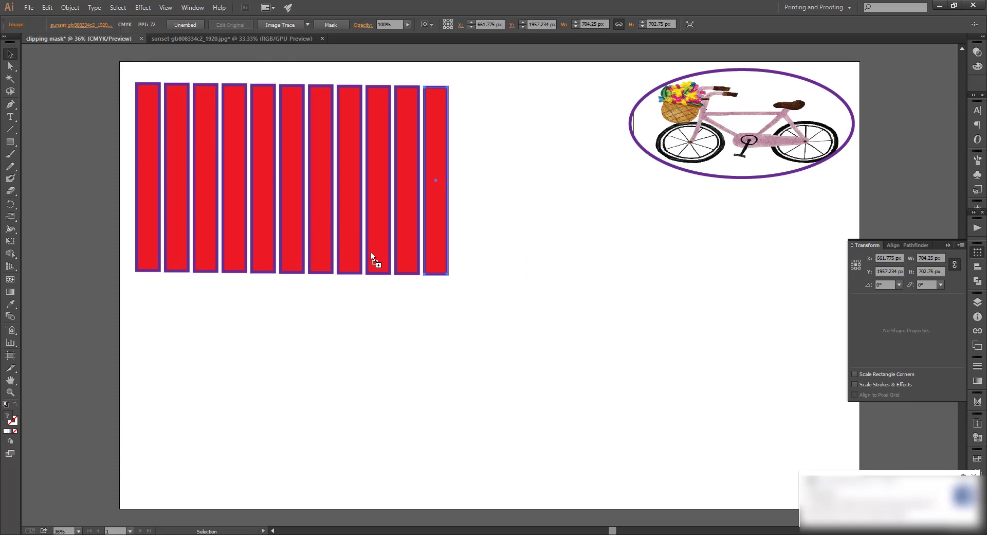
pyautogui.moveTo(370, 251)
pyautogui.mouseDown()
pyautogui.moveTo(316, 233)
pyautogui.moveTo(346, 247)
pyautogui.mouseUp()
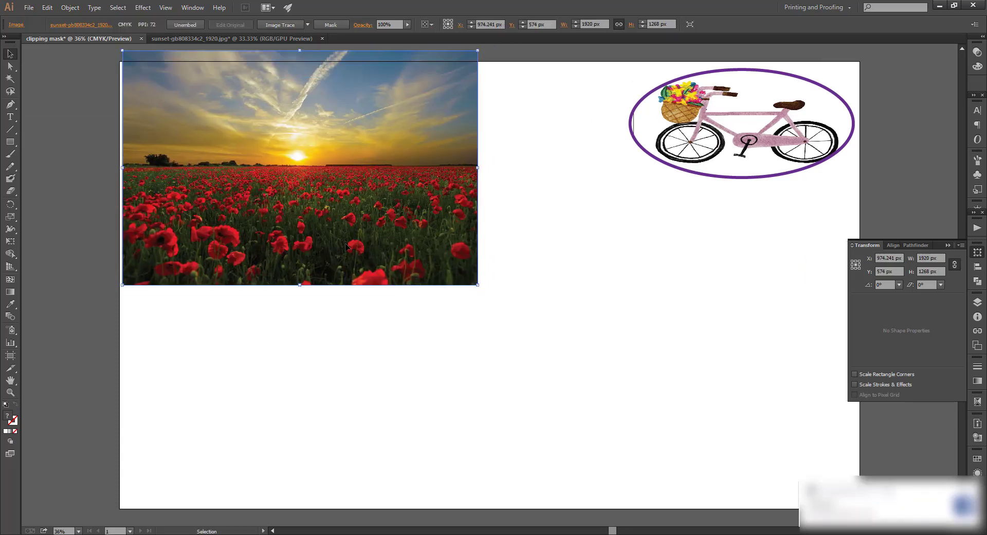
pyautogui.rightClick(353, 154)
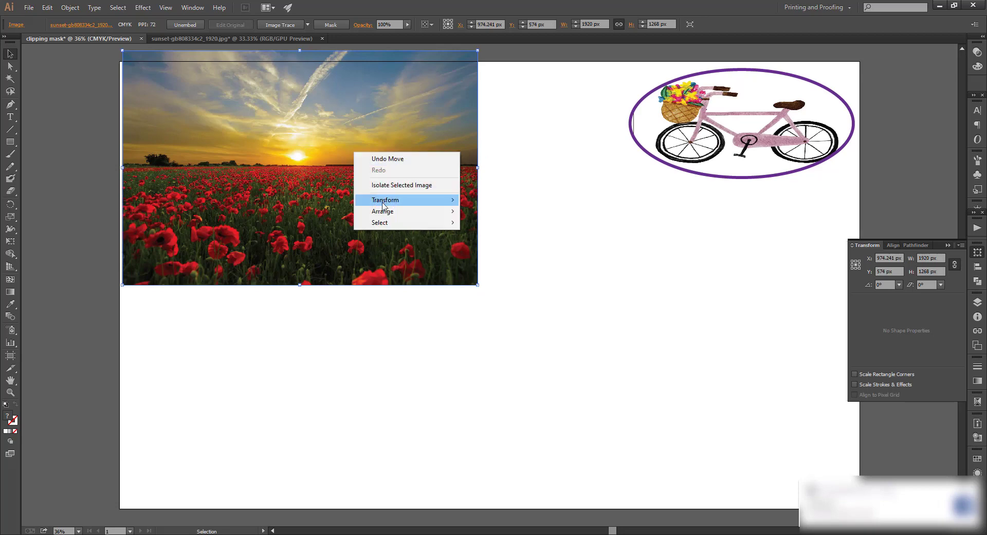
pyautogui.moveTo(382, 211)
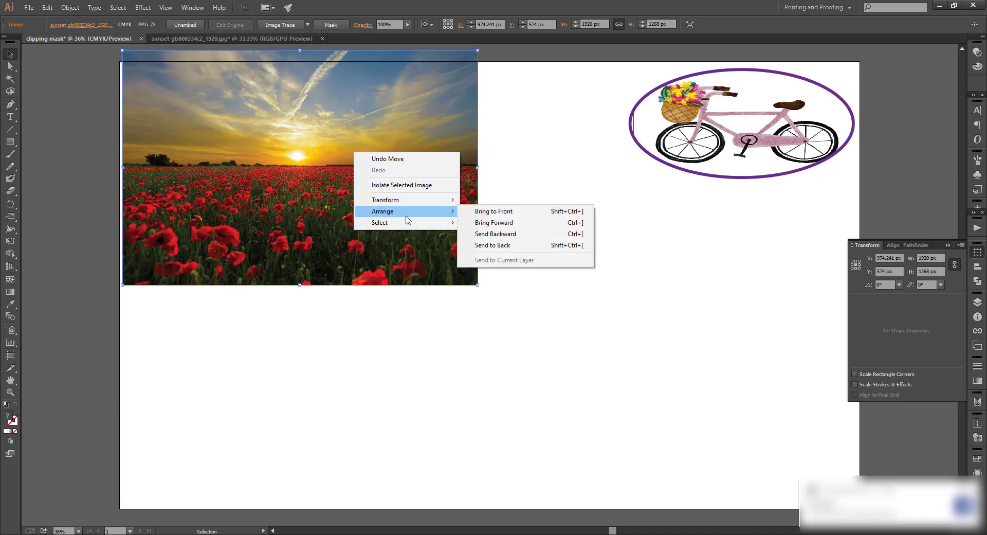
pyautogui.click(487, 246)
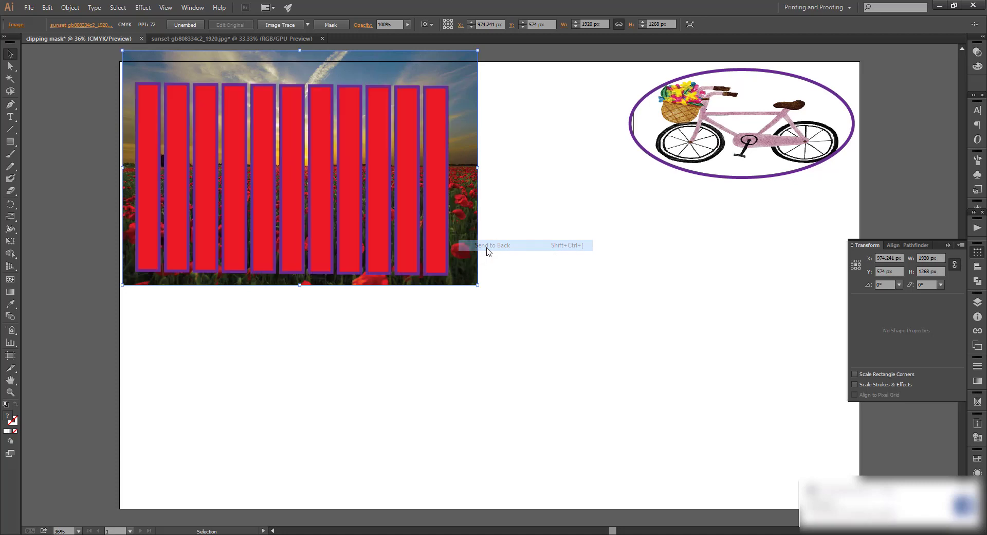
# Select all the red strips together
pyautogui.click(91, 113)
pyautogui.click(149, 135)
pyautogui.click(172, 142)
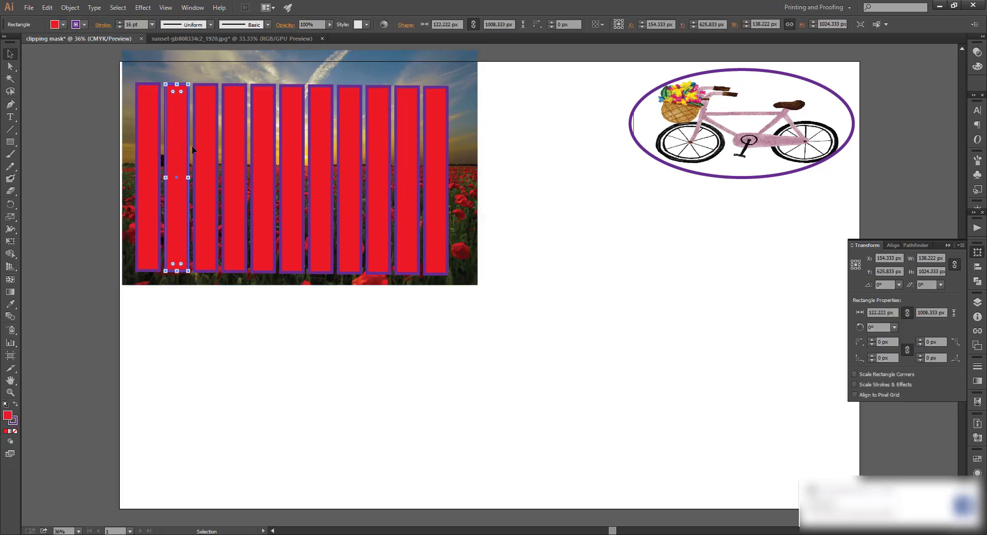
pyautogui.click(206, 149)
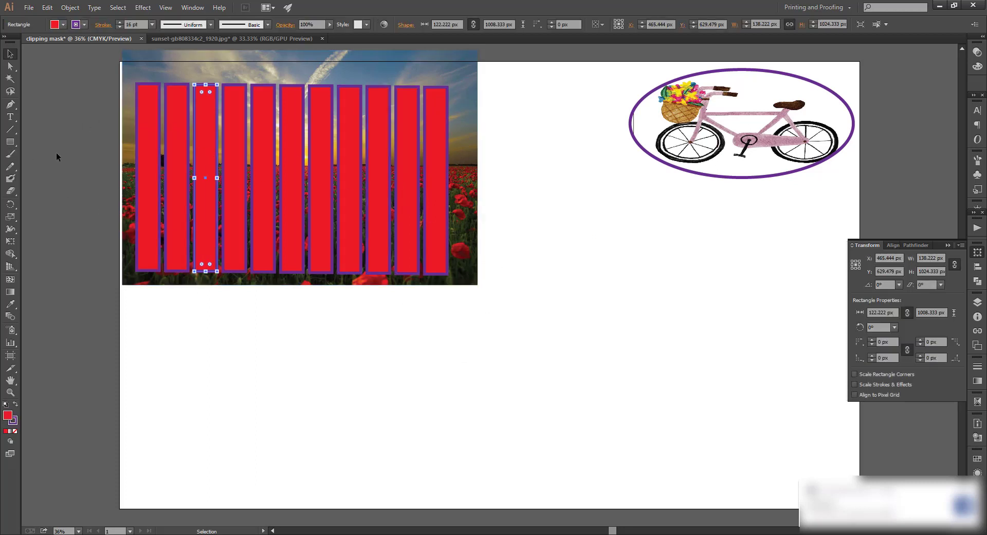
pyautogui.moveTo(72, 88); pyautogui.dragTo(444, 286)
pyautogui.click(67, 85)
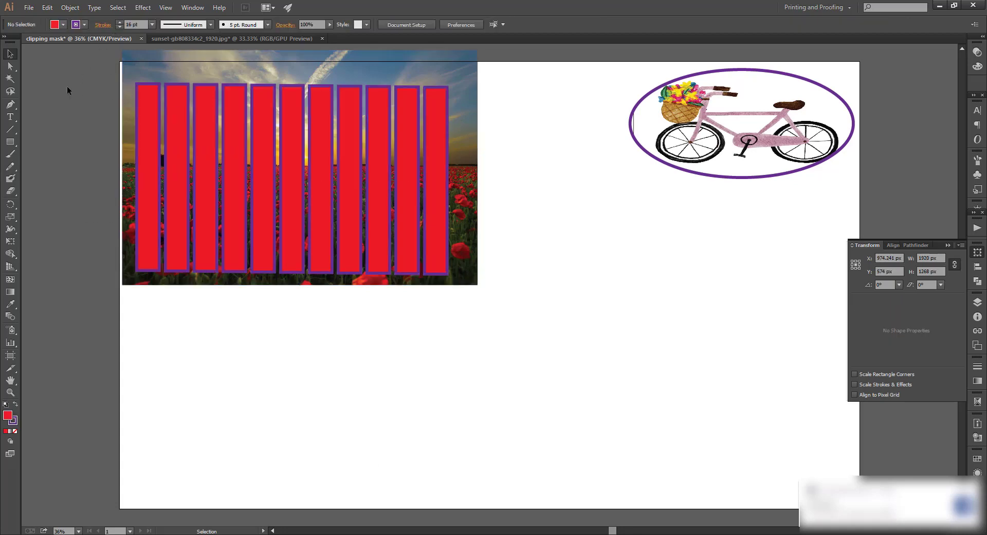
pyautogui.moveTo(483, 82); pyautogui.dragTo(360, 199)
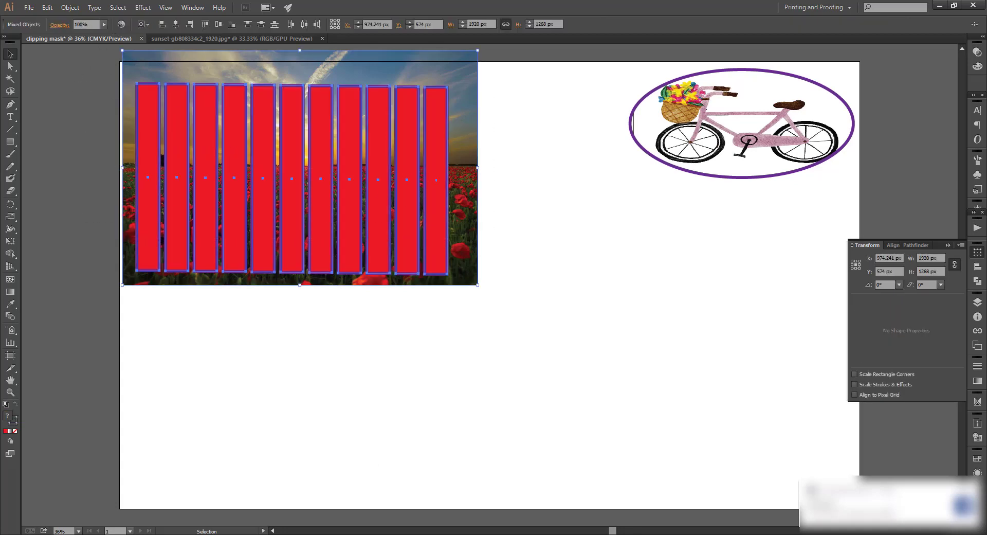
pyautogui.rightClick(332, 143)
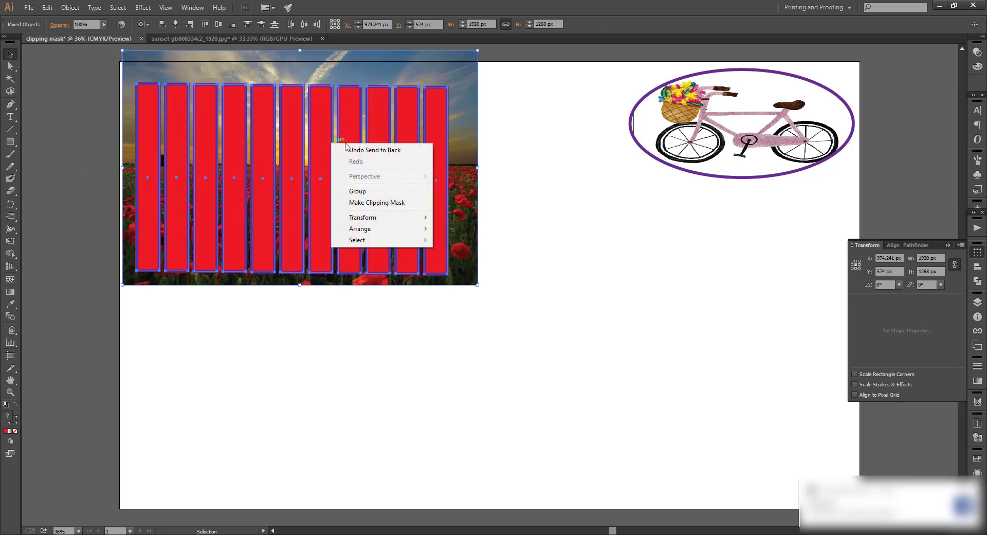
pyautogui.click(395, 206)
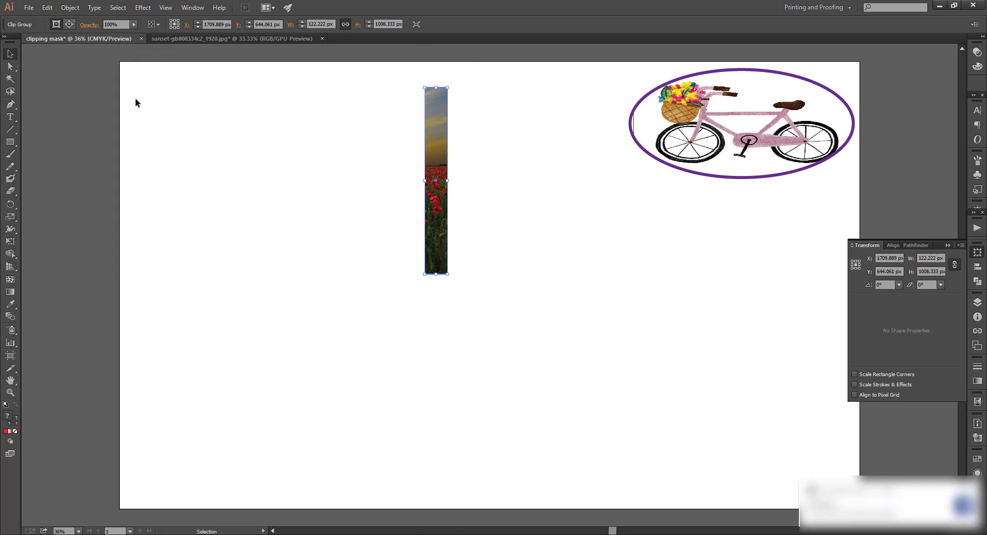
pyautogui.moveTo(109, 81); pyautogui.dragTo(525, 309)
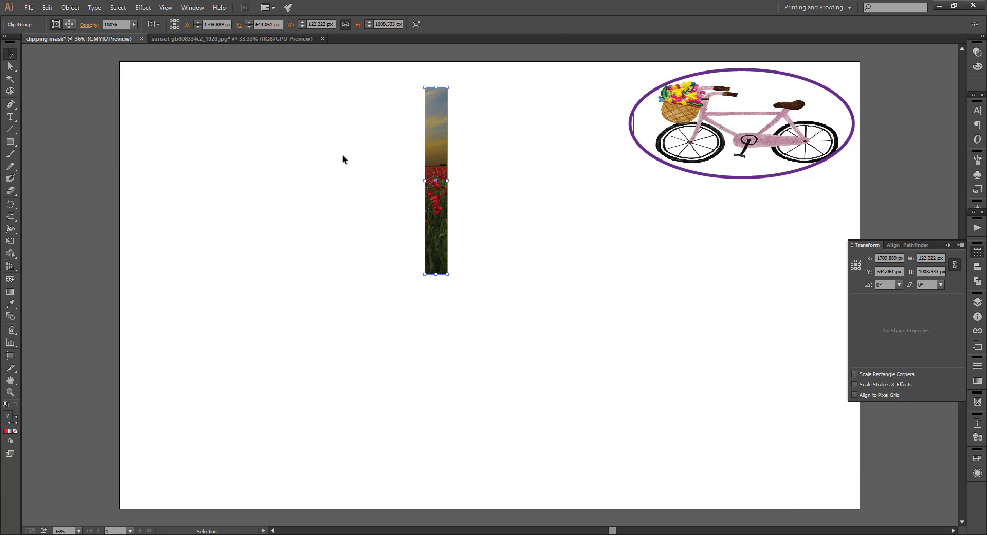
pyautogui.hotkey('ctrl', 'z')
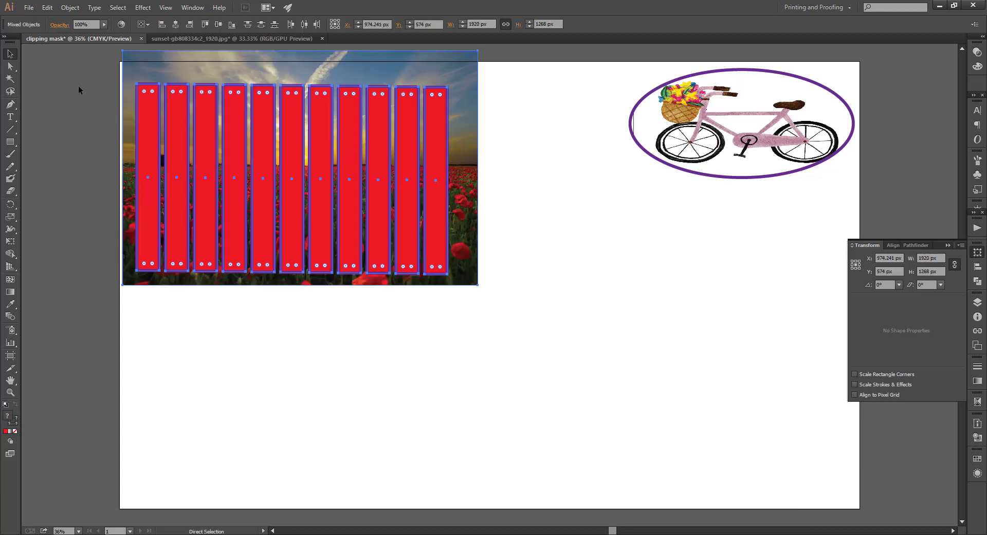
# Select all eleven red bars and merge them into one compound shape via Pathfinder
pyautogui.click(96, 109)
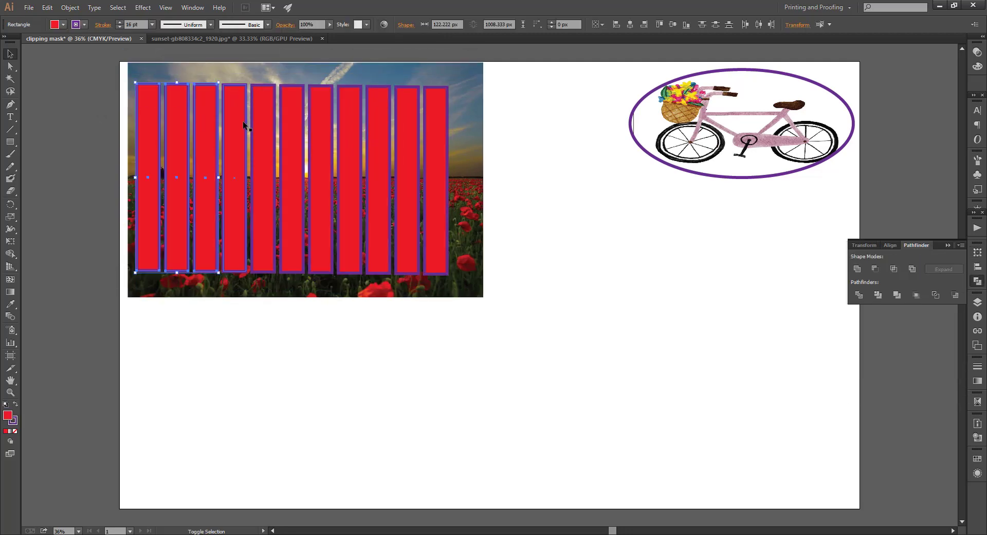
pyautogui.keyDown('shift'); pyautogui.click(241, 124); pyautogui.keyUp('shift')
pyautogui.keyDown('shift'); pyautogui.click(266, 123); pyautogui.keyUp('shift')
pyautogui.keyDown('shift'); pyautogui.click(290, 131); pyautogui.keyUp('shift')
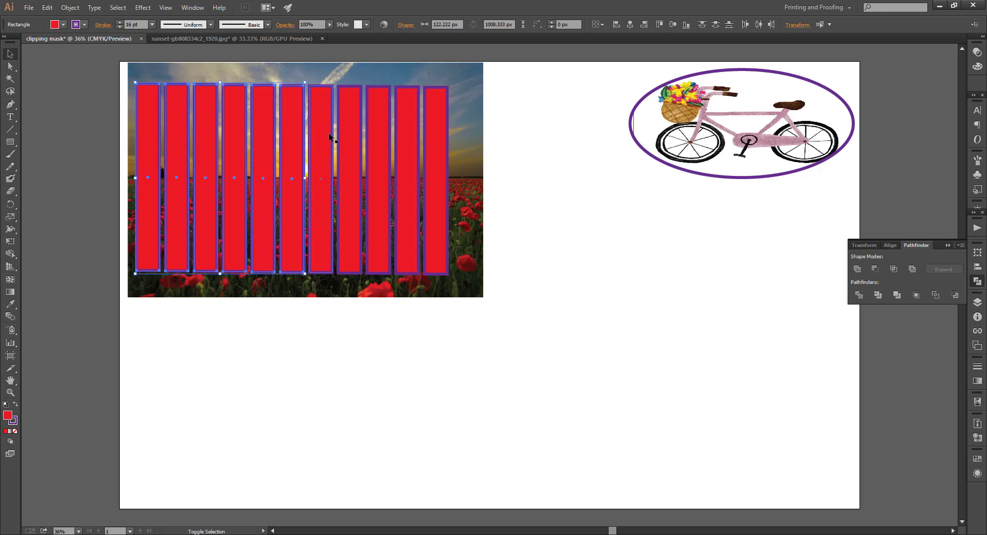
pyautogui.keyDown('shift'); pyautogui.click(328, 133); pyautogui.keyUp('shift')
pyautogui.keyDown('shift'); pyautogui.click(352, 139); pyautogui.keyUp('shift')
pyautogui.keyDown('shift'); pyautogui.click(388, 140); pyautogui.keyUp('shift')
pyautogui.keyDown('shift'); pyautogui.click(411, 146); pyautogui.keyUp('shift')
pyautogui.keyDown('shift'); pyautogui.click(435, 148); pyautogui.keyUp('shift')
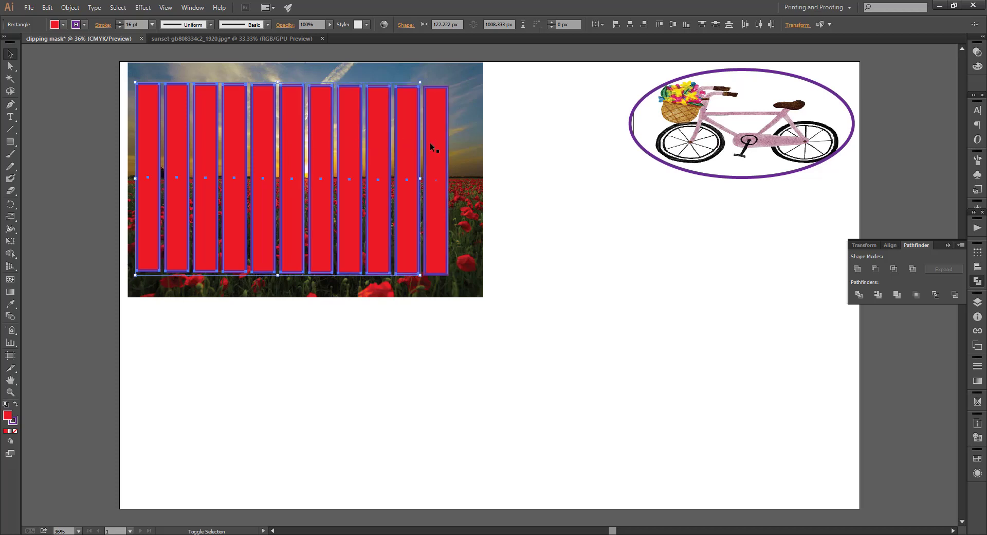
pyautogui.click(960, 246)
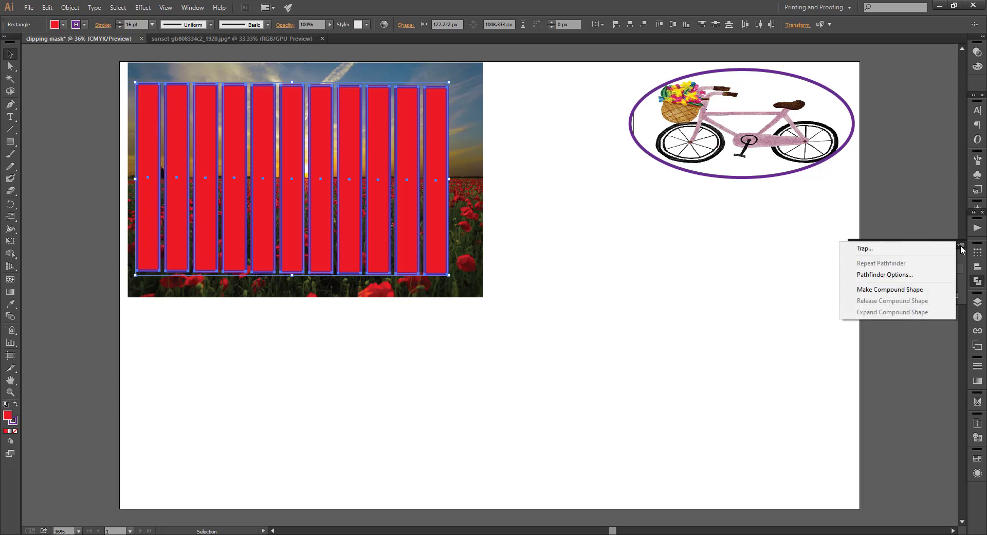
pyautogui.click(893, 291)
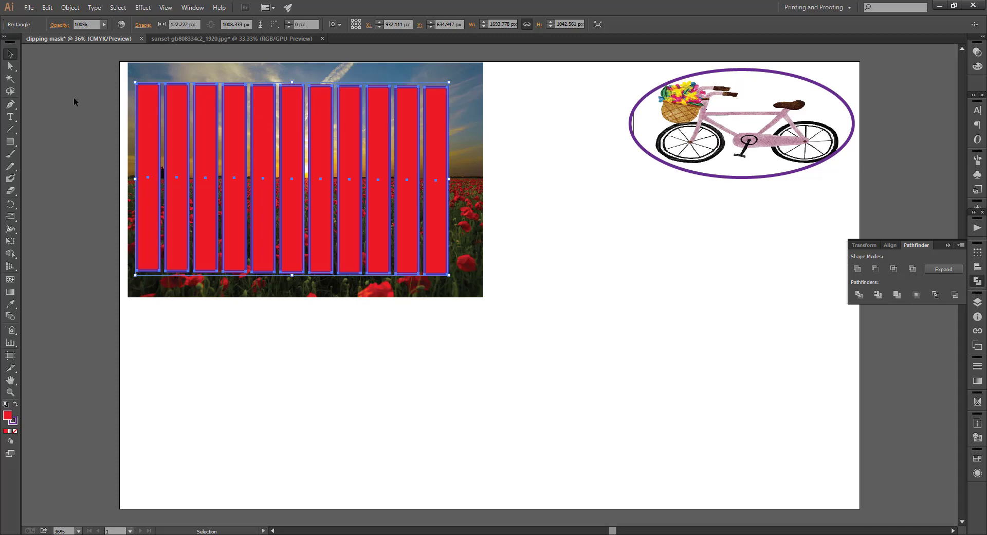
# Clip the sunset poppy photo inside the eleven vertical strips
pyautogui.moveTo(73, 93); pyautogui.dragTo(519, 302)
pyautogui.rightClick(380, 151)
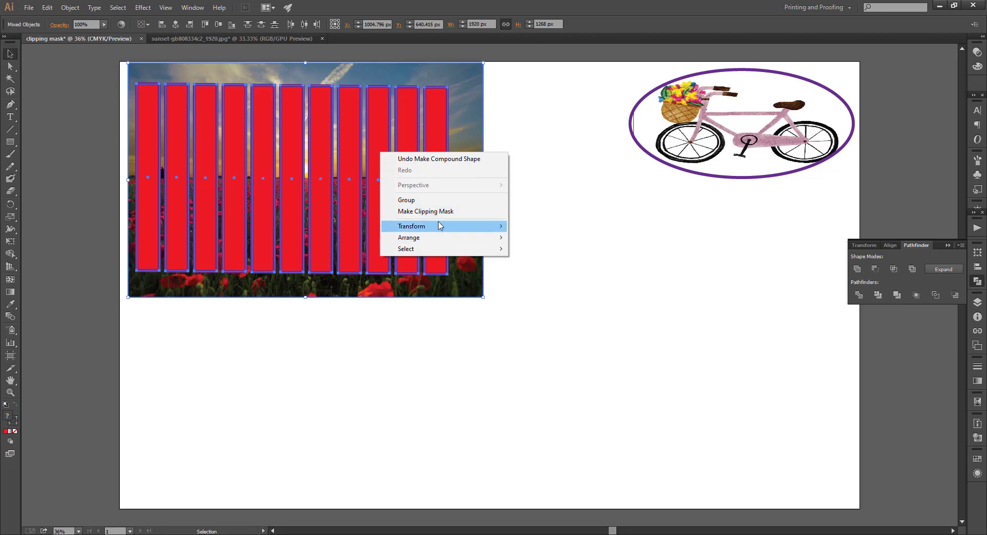
pyautogui.click(437, 211)
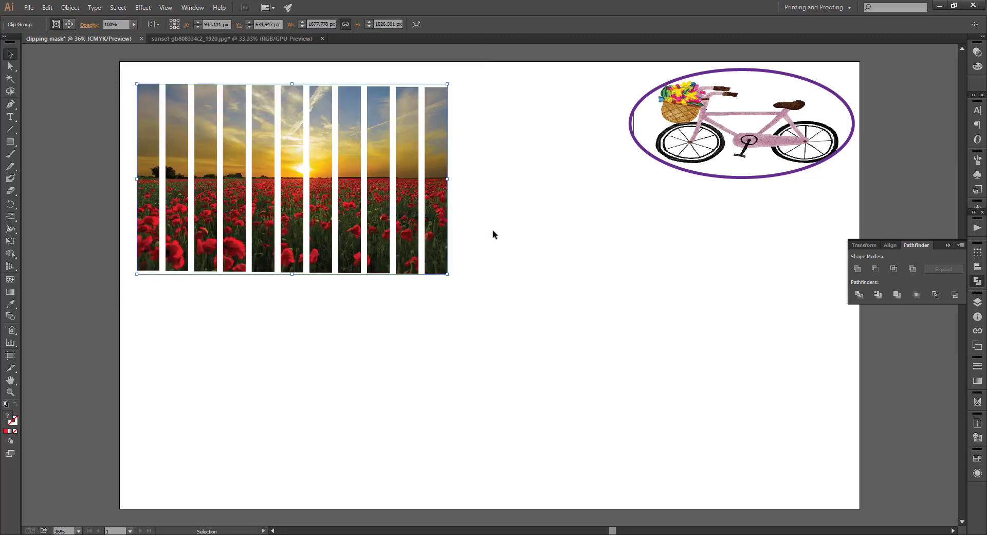
# Move the striped photo group to the artboard's lower right and collapse the Pathfinder panel
pyautogui.click(491, 198)
pyautogui.scroll(-1, 308, 170)
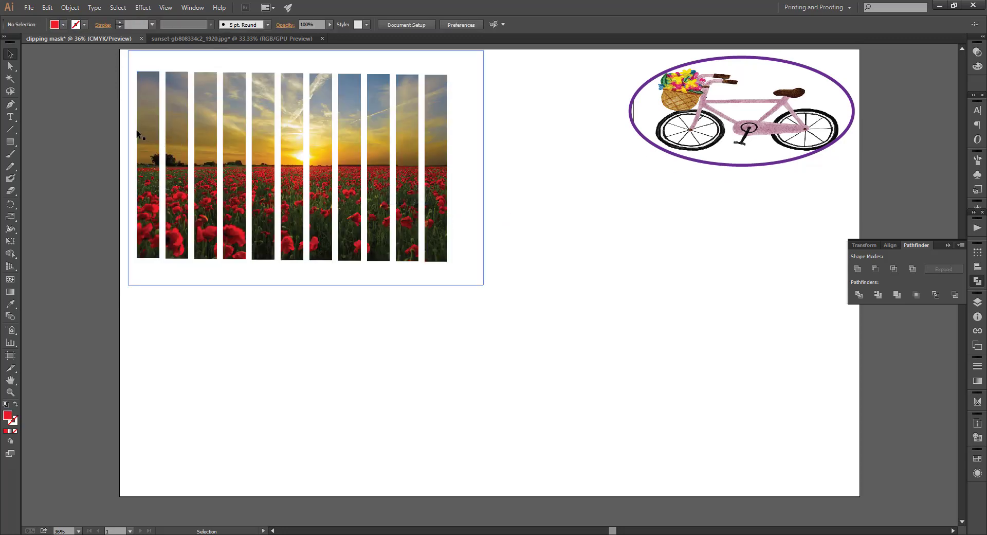
pyautogui.moveTo(152, 131)
pyautogui.mouseDown()
pyautogui.moveTo(577, 412)
pyautogui.moveTo(573, 403)
pyautogui.mouseUp()
pyautogui.moveTo(646, 406); pyautogui.dragTo(653, 342)
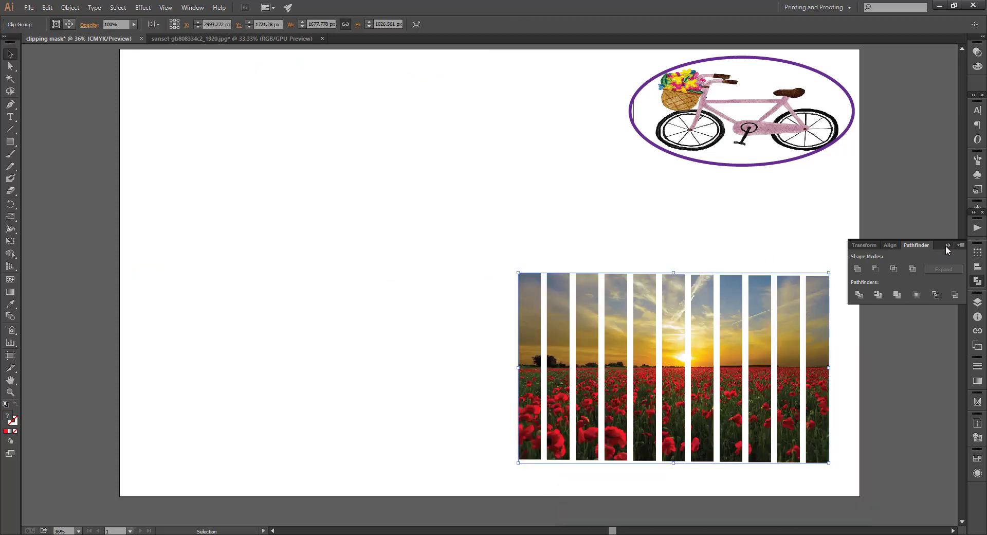
pyautogui.click(948, 246)
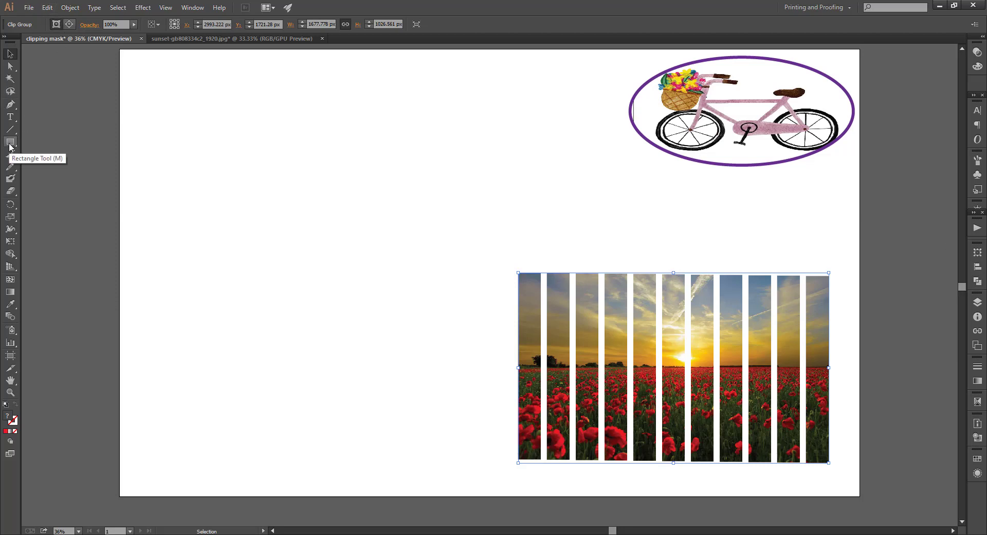
# Draw a red circle on the artboard's left and place the purple flower photo behind it
pyautogui.moveTo(10, 142); pyautogui.dragTo(52, 164)
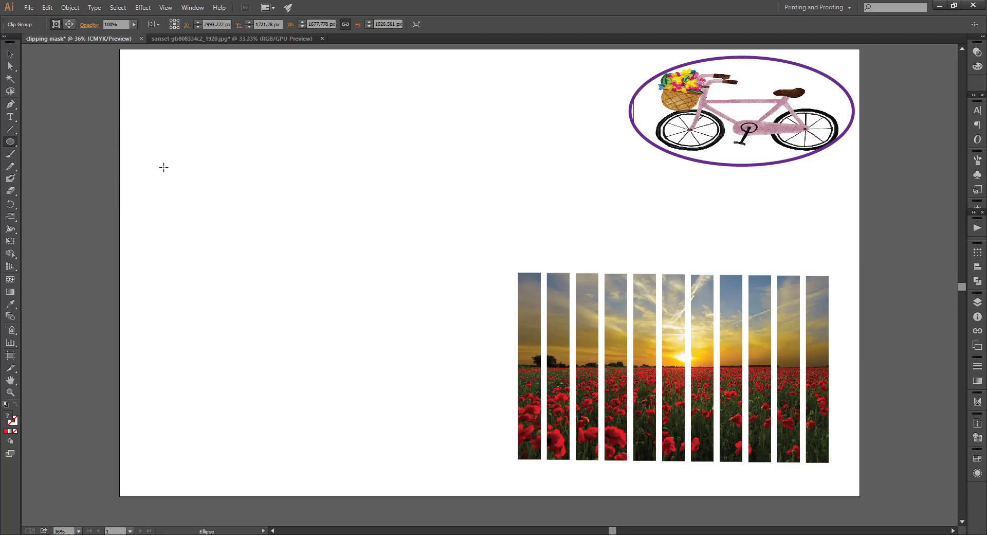
pyautogui.moveTo(205, 150); pyautogui.dragTo(352, 282)
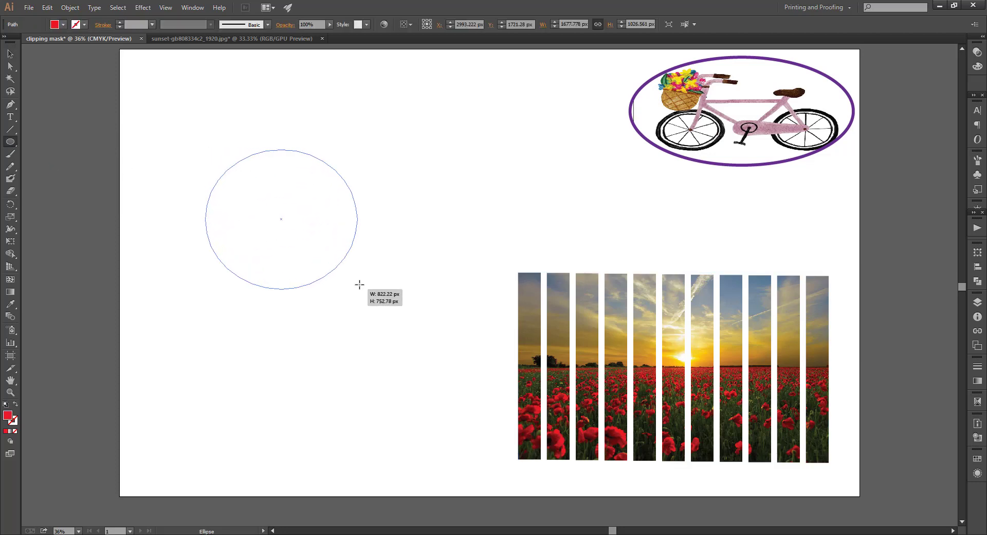
pyautogui.hotkey('ctrl', 'Tab')
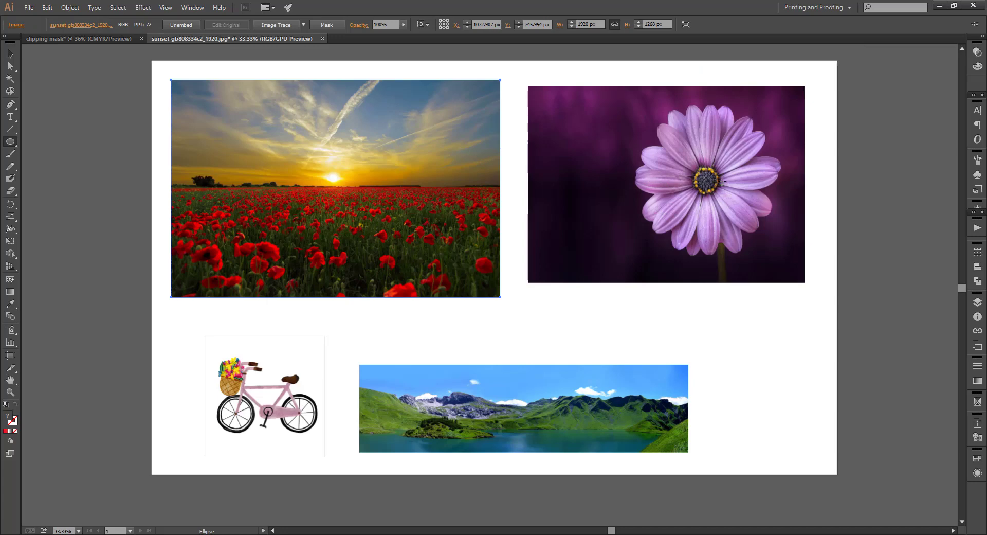
pyautogui.press('v')
pyautogui.moveTo(574, 160)
pyautogui.mouseDown()
pyautogui.moveTo(329, 72)
pyautogui.moveTo(274, 233)
pyautogui.moveTo(288, 210)
pyautogui.mouseUp()
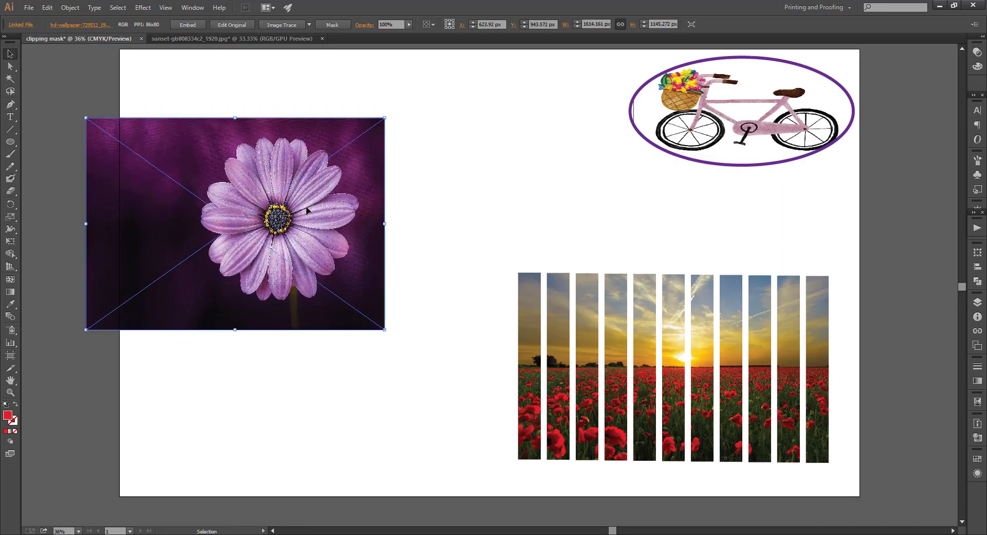
pyautogui.rightClick(307, 210)
pyautogui.moveTo(336, 266)
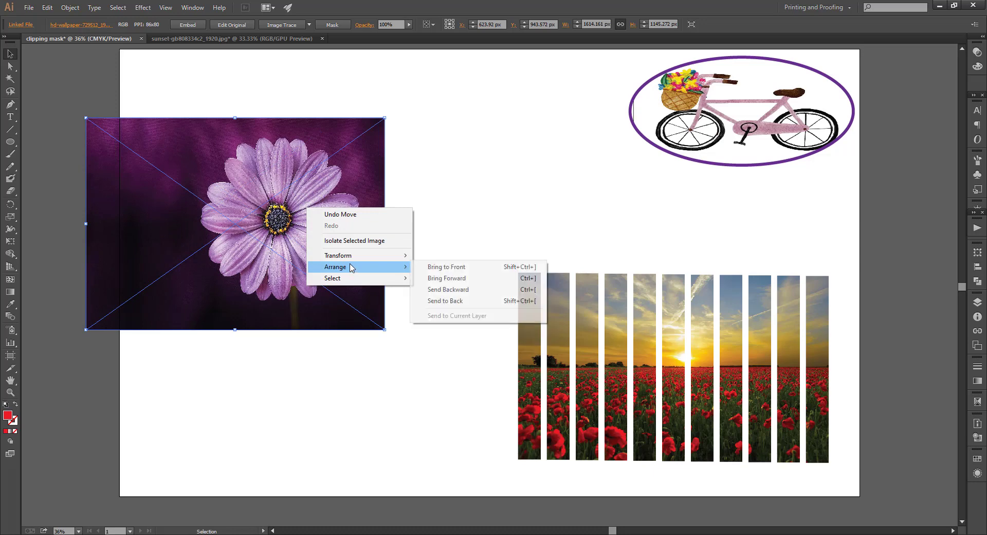
pyautogui.click(436, 301)
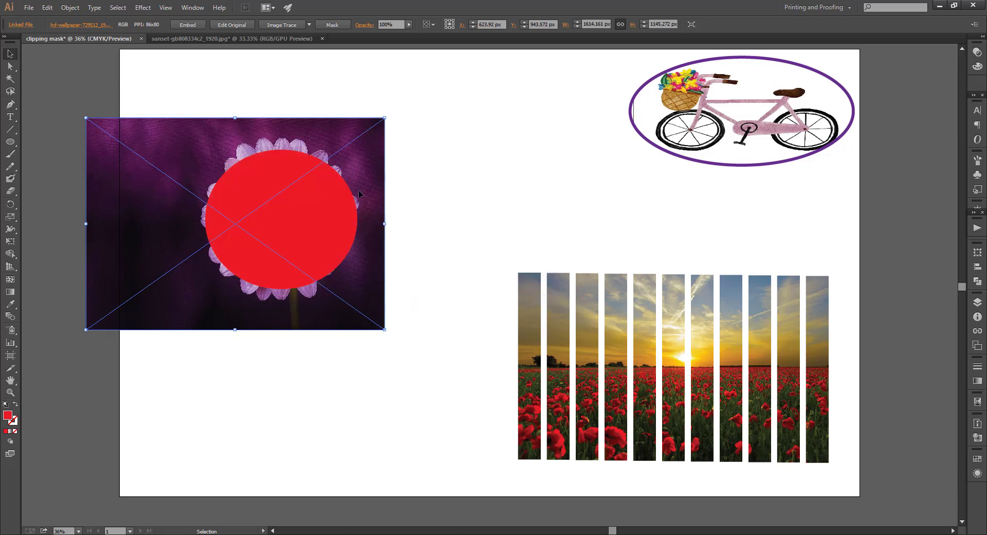
pyautogui.click(283, 193)
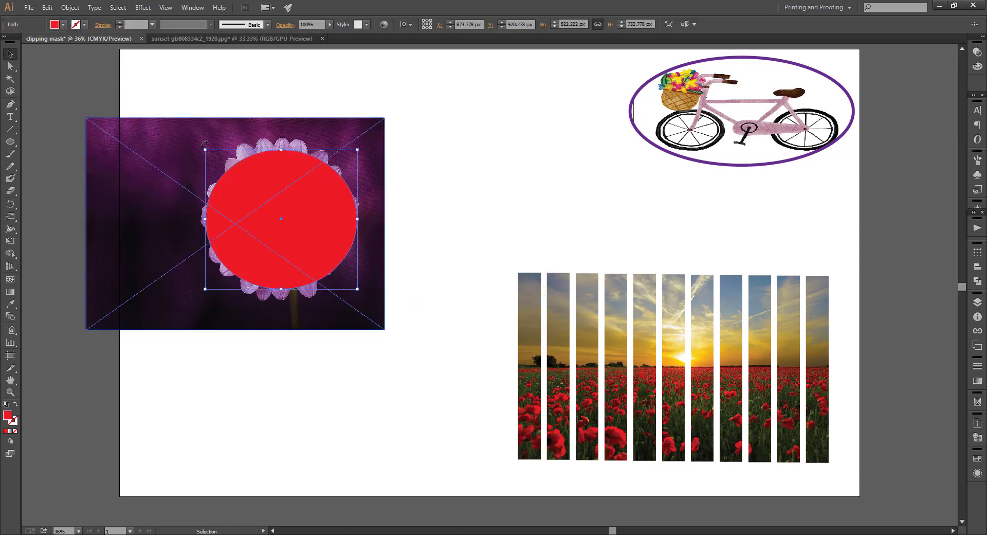
# Enlarge the red circle over the flower and clip the flower photo inside it
pyautogui.moveTo(204, 149); pyautogui.dragTo(187, 131)
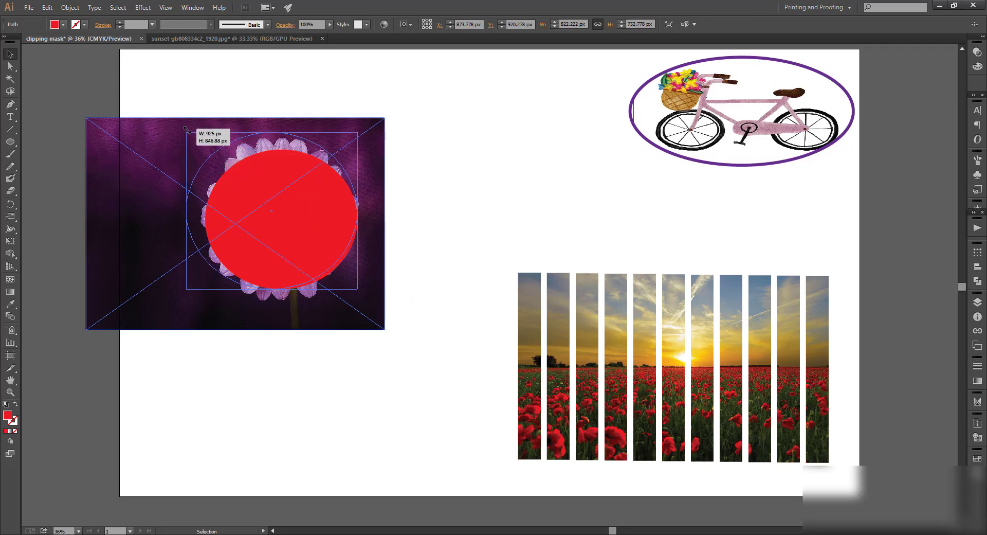
pyautogui.moveTo(188, 132); pyautogui.dragTo(185, 132)
pyautogui.moveTo(357, 289); pyautogui.dragTo(376, 320)
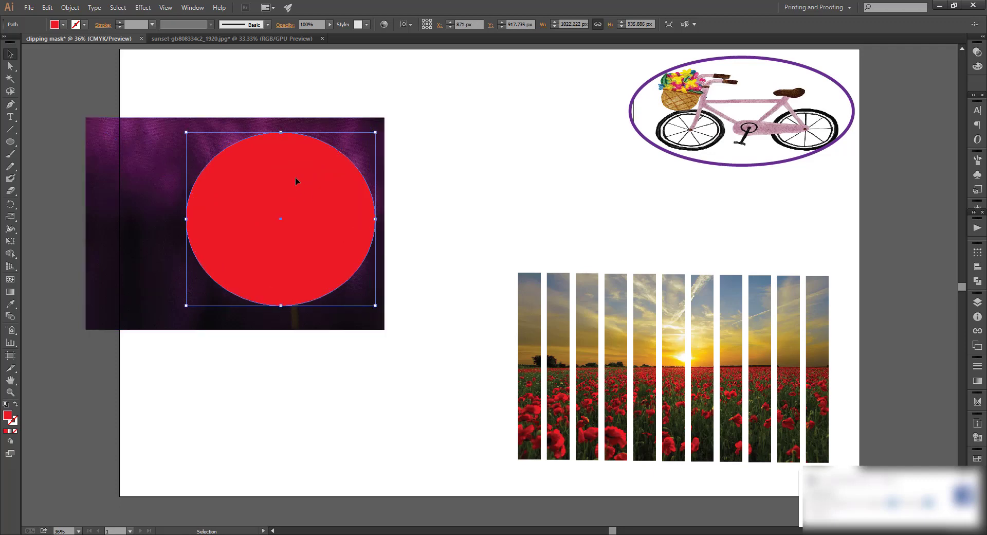
pyautogui.moveTo(155, 72); pyautogui.dragTo(368, 319)
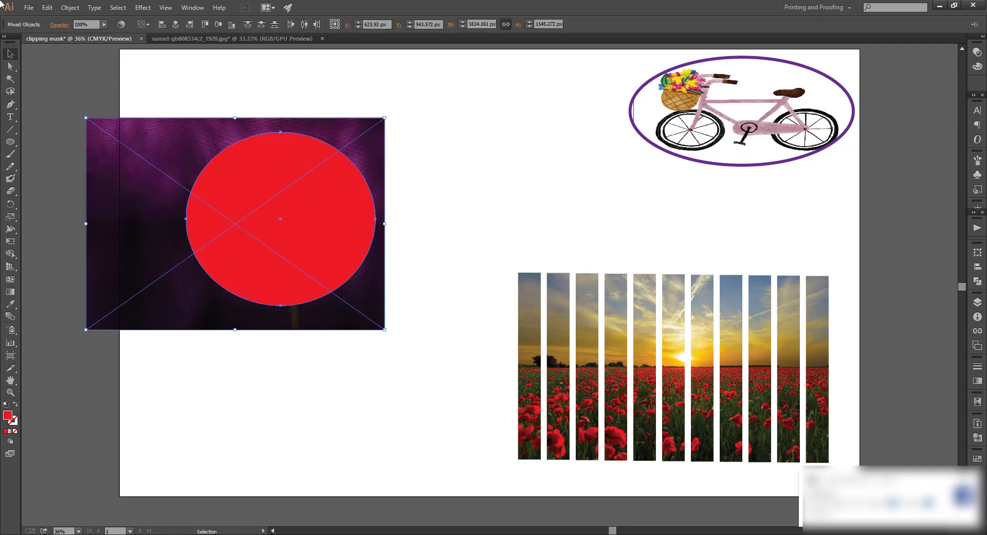
pyautogui.click(70, 7)
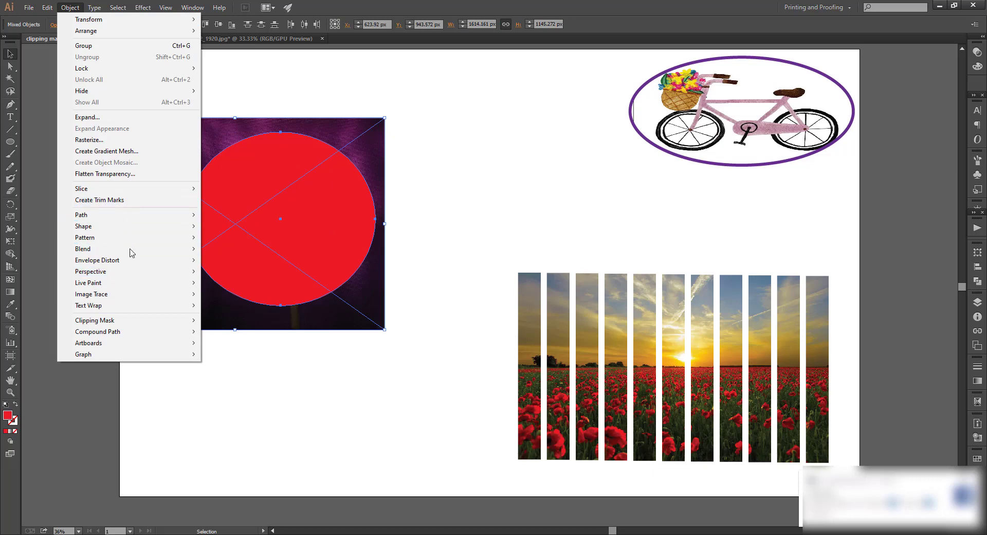
pyautogui.moveTo(95, 320)
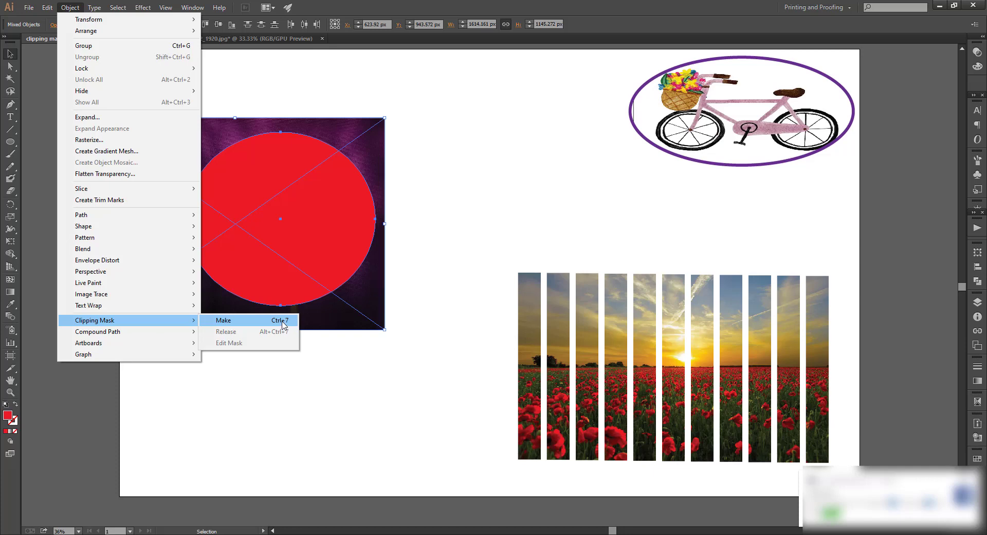
pyautogui.click(282, 320)
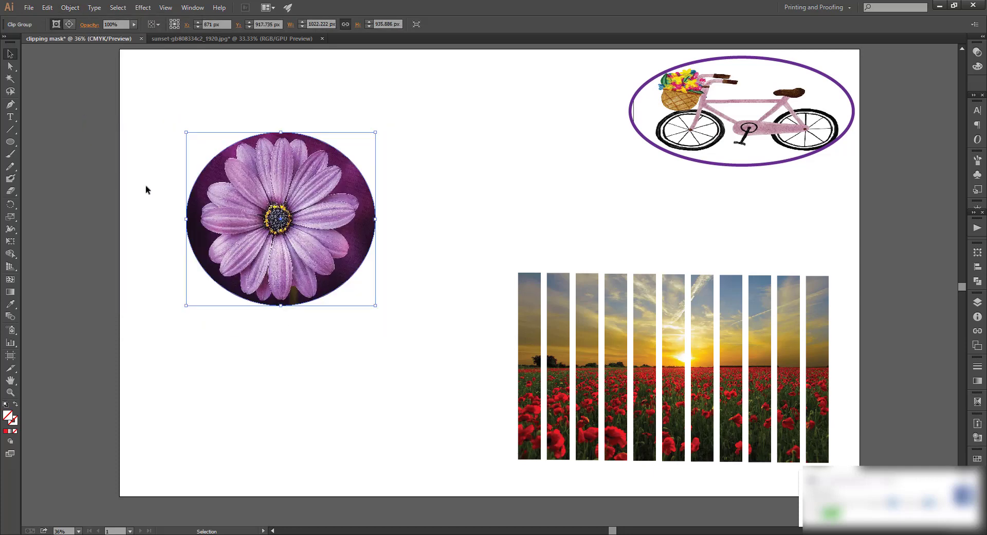
# Move the round flower clip up to the top, beside the bicycle oval
pyautogui.click(77, 83)
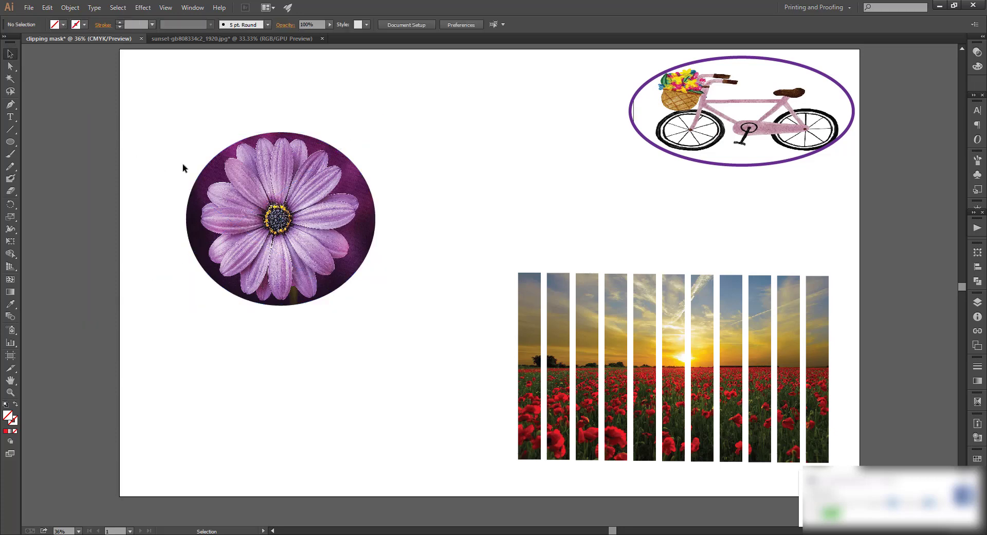
pyautogui.moveTo(280, 227); pyautogui.dragTo(520, 163)
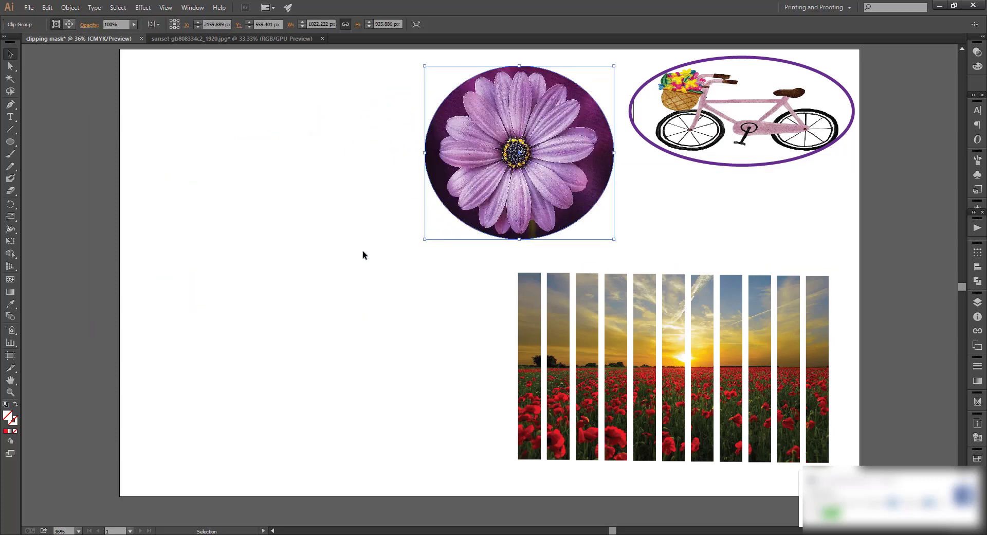
pyautogui.click(117, 197)
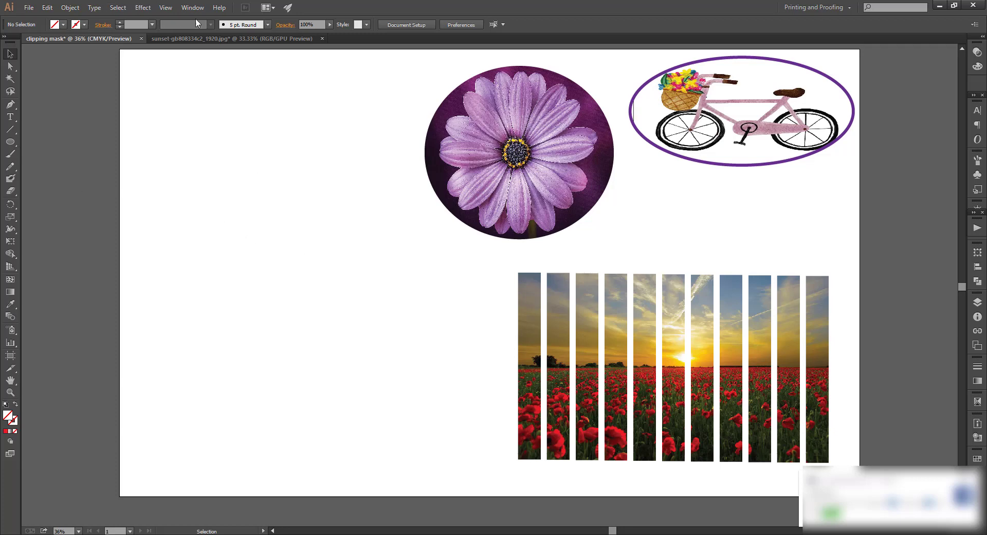
# Bring the mountain landscape photo to the lower left and draw a hexagon over it
pyautogui.click(230, 39)
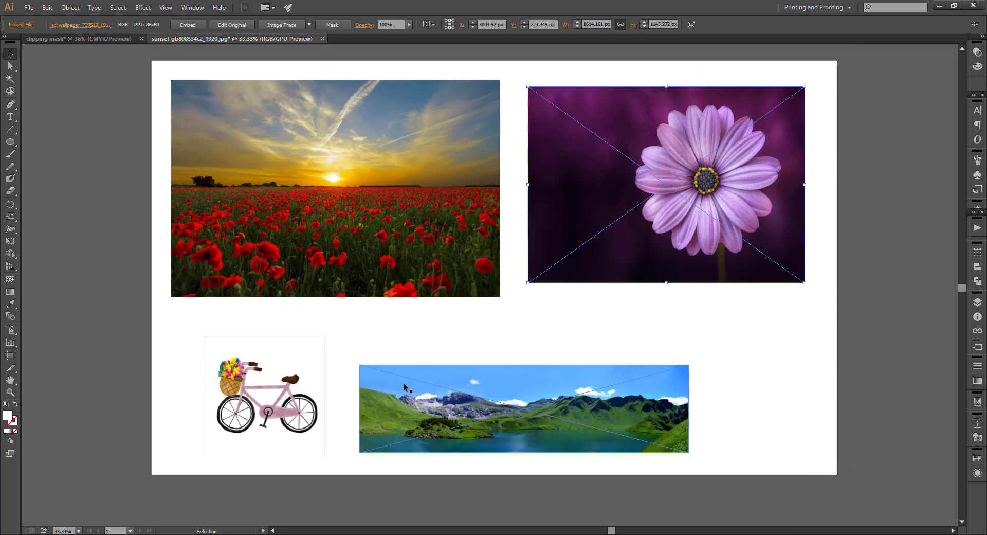
pyautogui.moveTo(403, 387)
pyautogui.mouseDown()
pyautogui.moveTo(187, 177)
pyautogui.moveTo(218, 350)
pyautogui.mouseUp()
pyautogui.moveTo(266, 377)
pyautogui.mouseDown()
pyautogui.moveTo(246, 366)
pyautogui.moveTo(239, 377)
pyautogui.mouseUp()
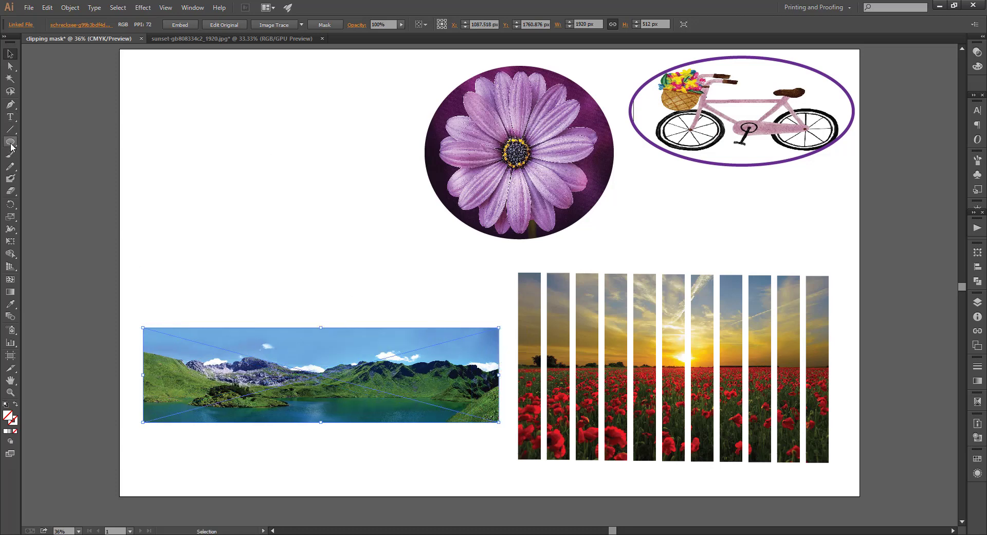
pyautogui.moveTo(10, 147); pyautogui.dragTo(64, 179)
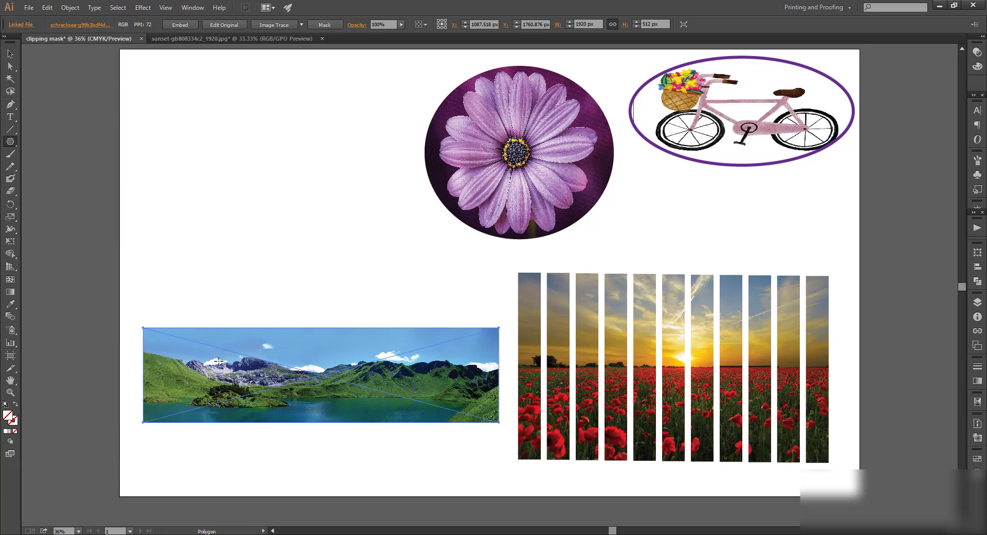
pyautogui.moveTo(198, 350); pyautogui.dragTo(230, 387)
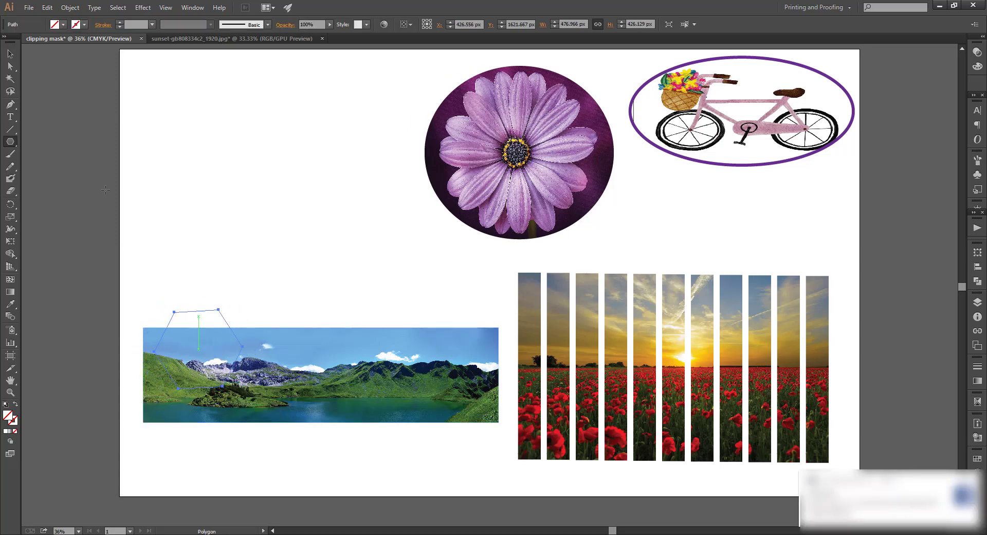
# Send the landscape behind the hexagon and clip it inside with Ctrl+7
pyautogui.press('v')
pyautogui.moveTo(204, 353); pyautogui.dragTo(191, 333)
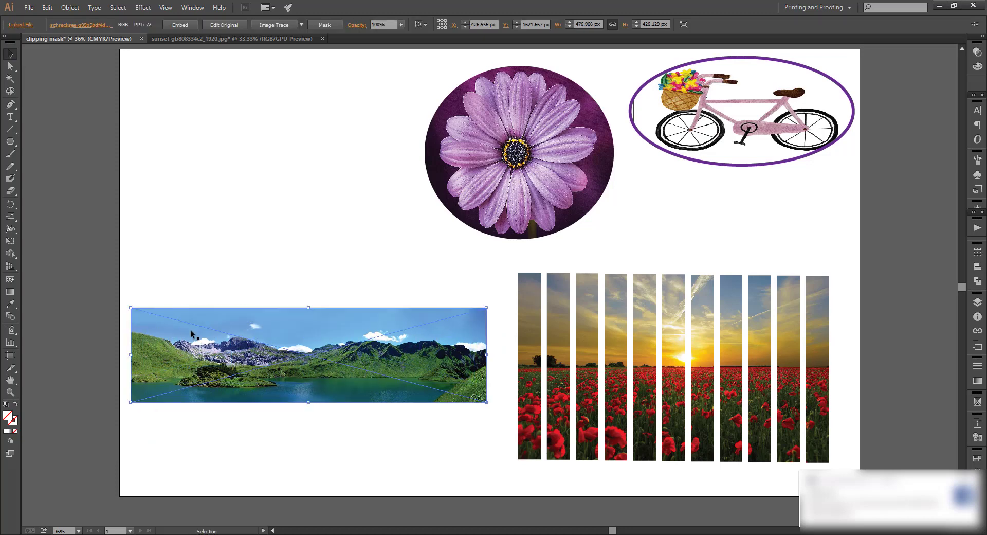
pyautogui.rightClick(265, 348)
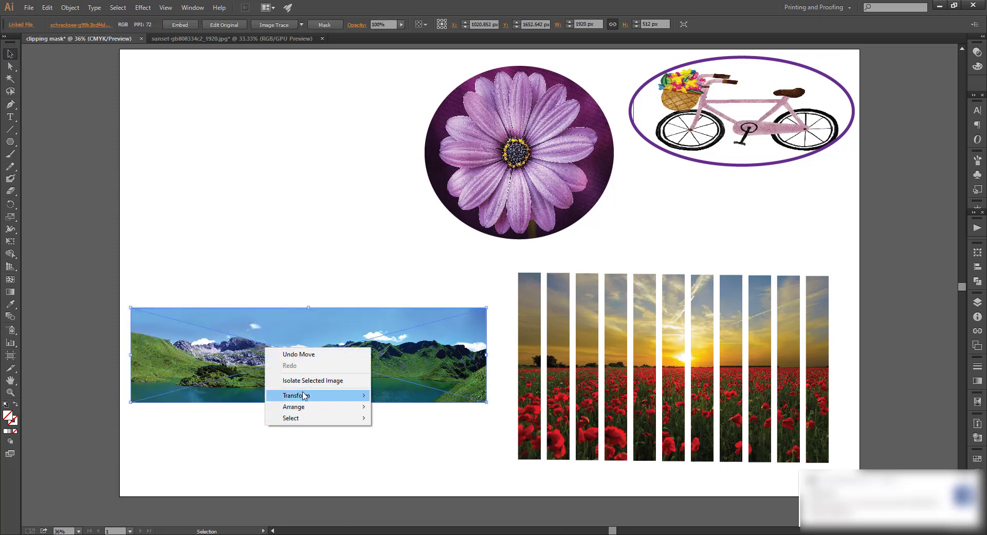
pyautogui.moveTo(294, 406)
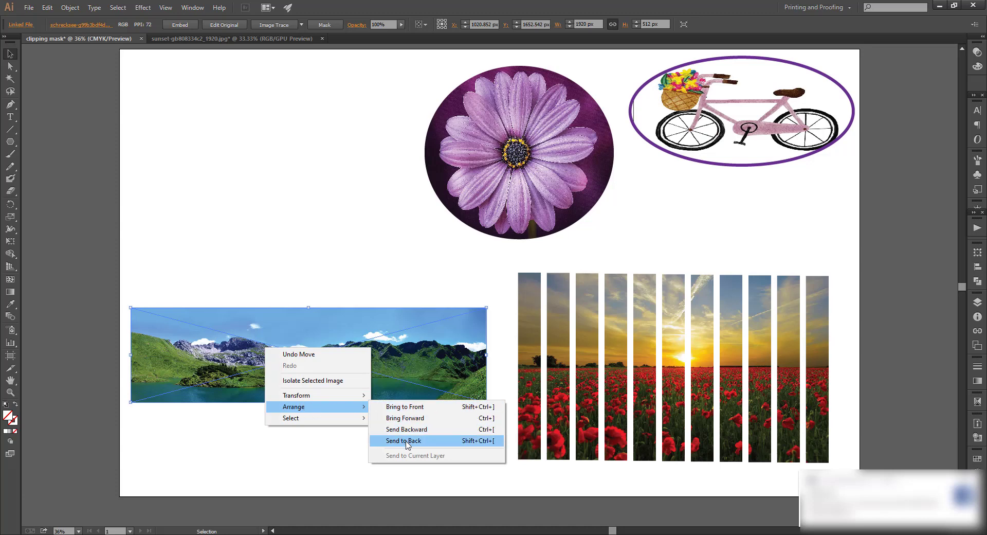
pyautogui.click(434, 441)
pyautogui.moveTo(169, 283); pyautogui.dragTo(233, 309)
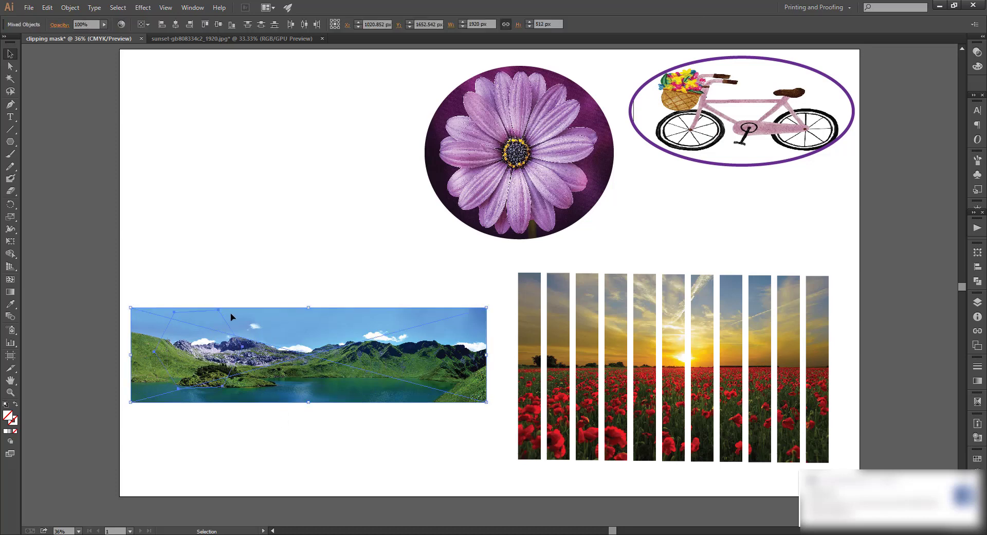
pyautogui.press('a')
pyautogui.hotkey('ctrl', '7')
# Move the hexagon landscape up beside the flower circle, beneath the bicycle oval
pyautogui.press('v')
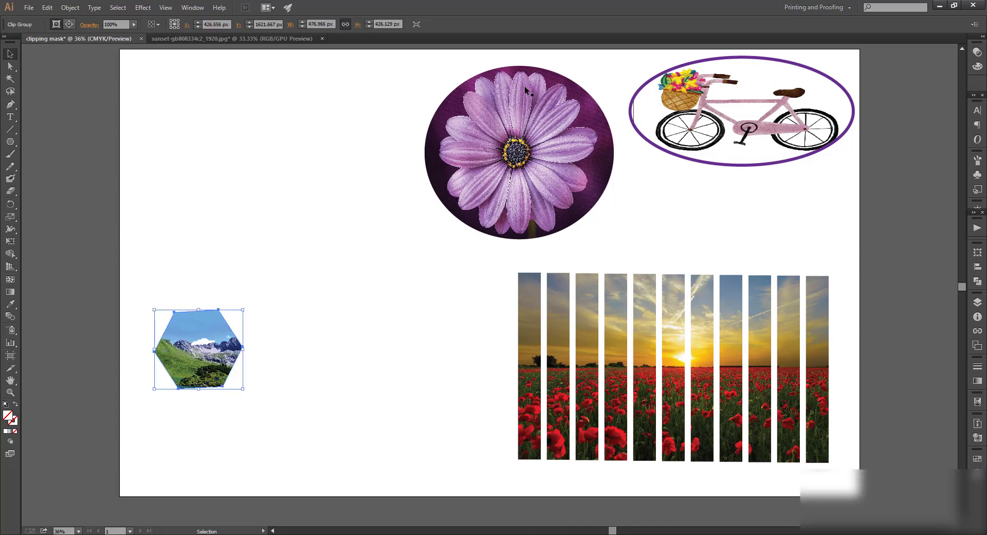
pyautogui.click(38, 83)
pyautogui.moveTo(215, 360); pyautogui.dragTo(684, 227)
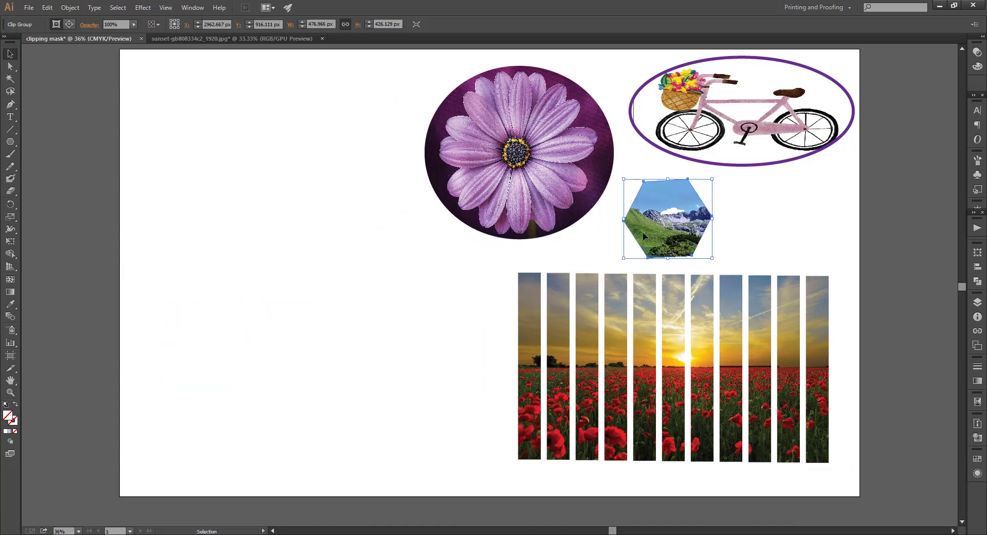
pyautogui.click(583, 250)
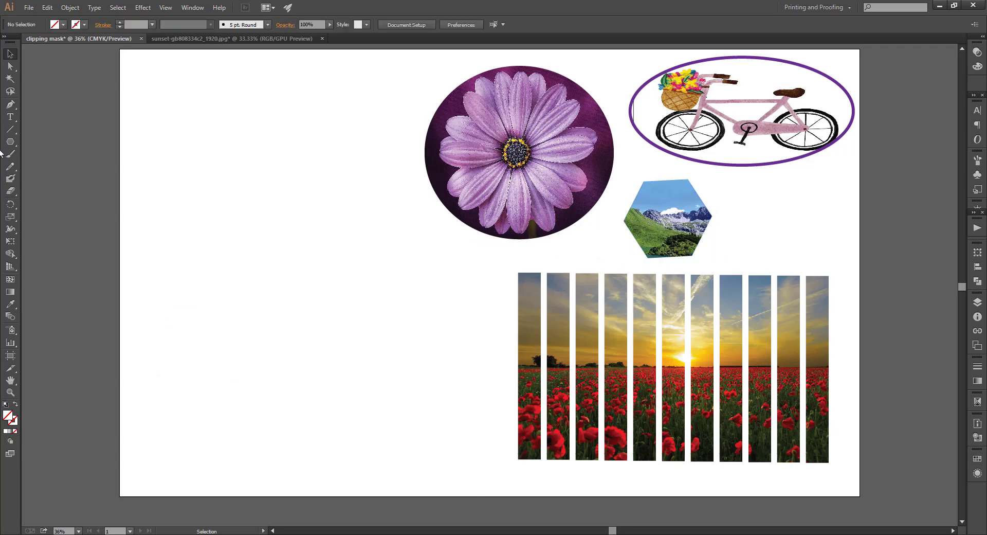
# Nudge the sunset strips slightly down-right and start a text object left of them
pyautogui.click(9, 117)
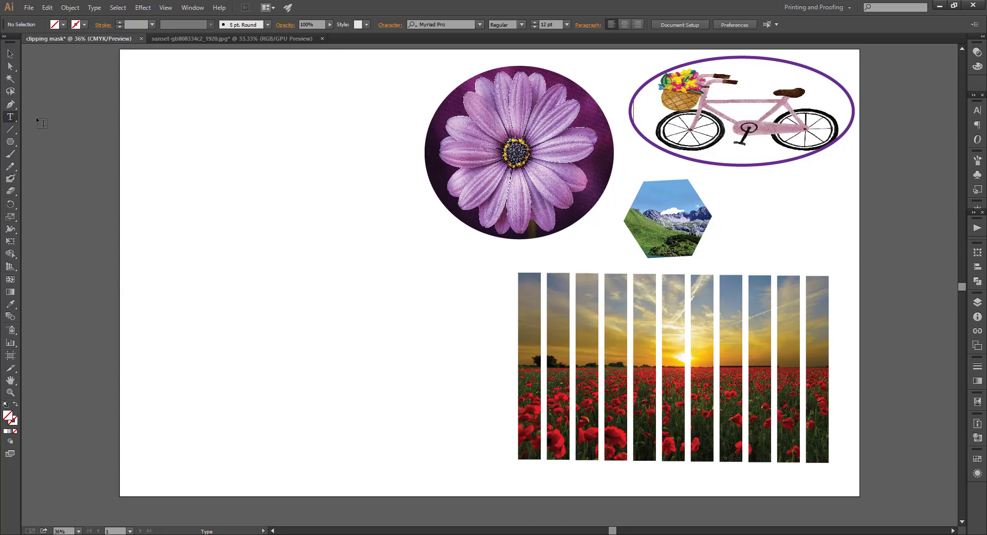
pyautogui.click(10, 53)
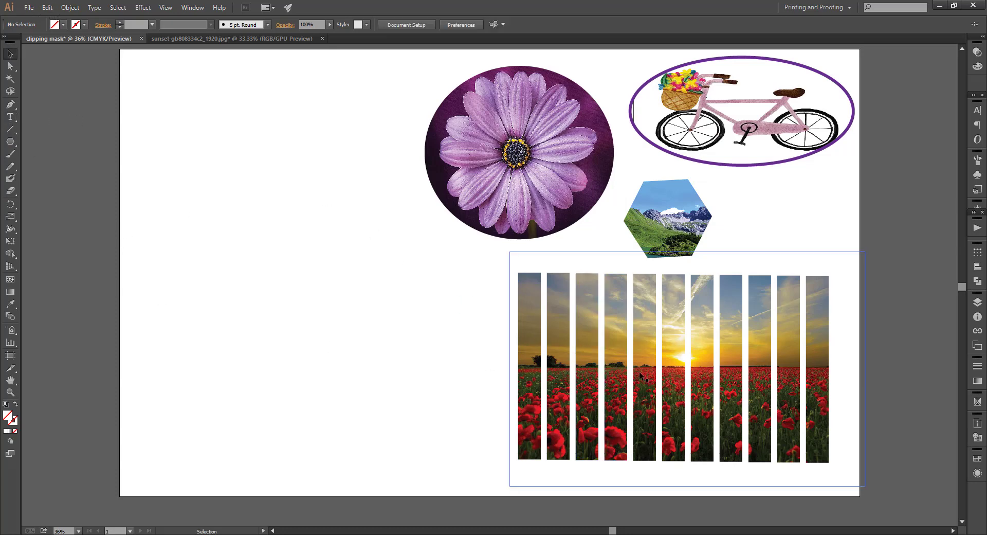
pyautogui.moveTo(640, 375); pyautogui.dragTo(654, 389)
pyautogui.click(10, 117)
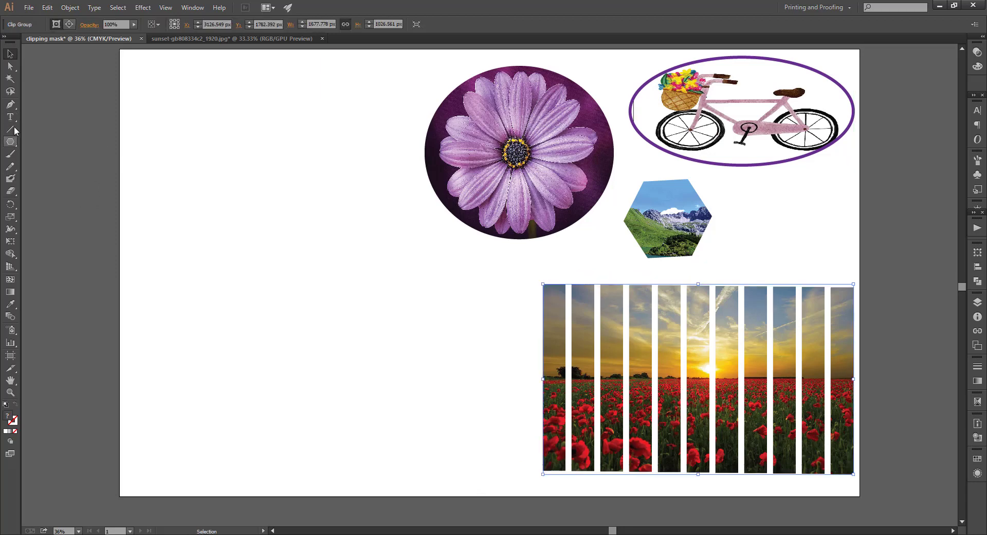
pyautogui.click(233, 312)
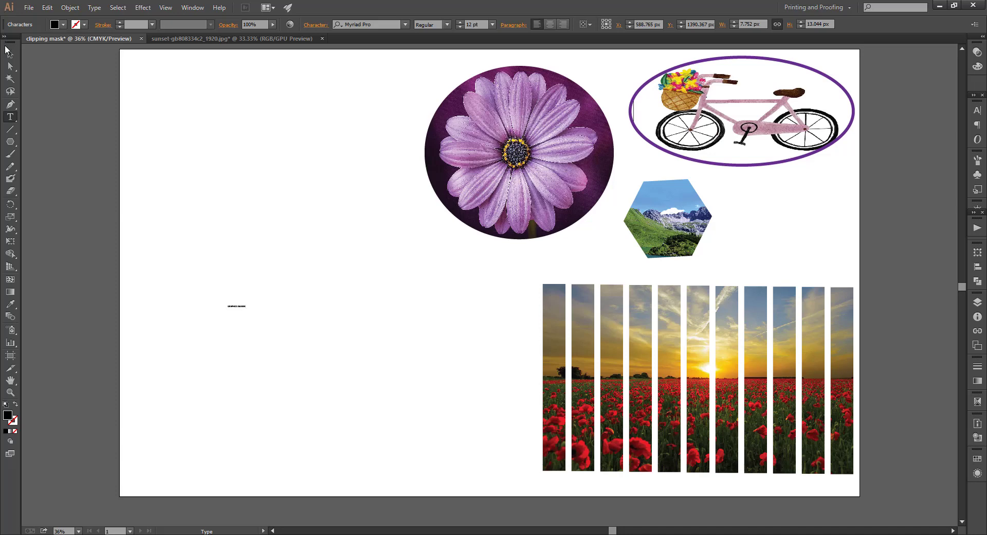
# Scale the GRAPHICS BMANIA text up to about 243 pt and place it left of the strips
pyautogui.click(7, 50)
pyautogui.click(236, 306)
pyautogui.moveTo(245, 309)
pyautogui.mouseDown()
pyautogui.moveTo(277, 354)
pyautogui.moveTo(469, 502)
pyautogui.mouseUp()
pyautogui.moveTo(363, 370); pyautogui.dragTo(277, 328)
pyautogui.moveTo(405, 334); pyautogui.dragTo(496, 427)
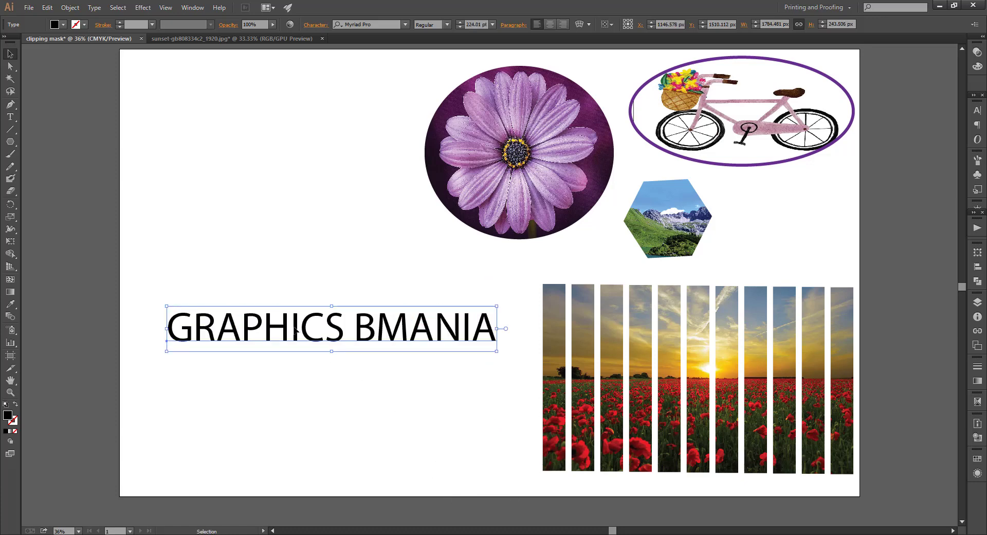
pyautogui.moveTo(295, 329); pyautogui.dragTo(272, 315)
pyautogui.moveTo(483, 336)
pyautogui.mouseDown()
pyautogui.moveTo(486, 354)
pyautogui.moveTo(505, 363)
pyautogui.mouseUp()
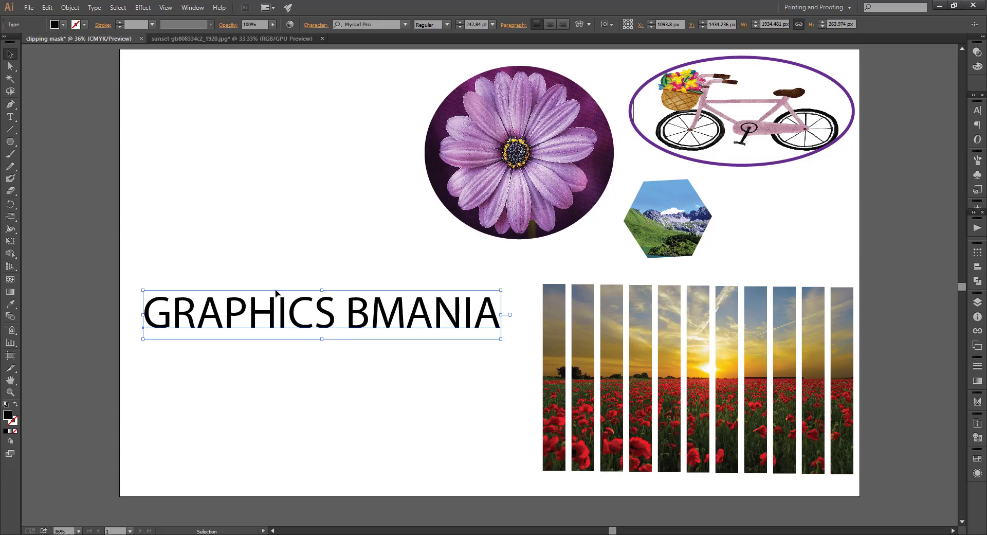
# Set the heading font to Montserrat and resize it to clear the strips
pyautogui.click(406, 25)
pyautogui.scroll(1, 366, 85)
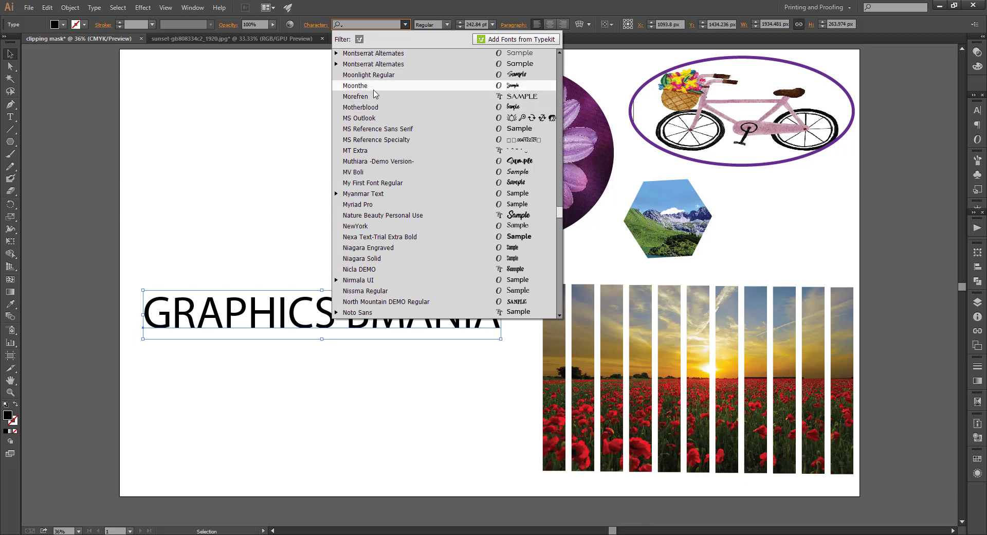
pyautogui.scroll(1, 375, 94)
pyautogui.click(367, 72)
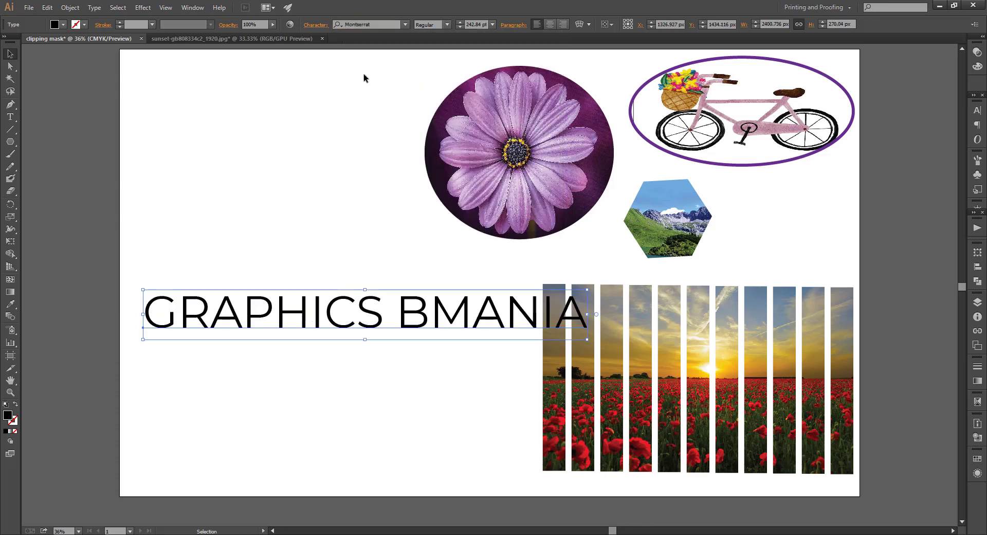
pyautogui.moveTo(336, 308); pyautogui.dragTo(302, 299)
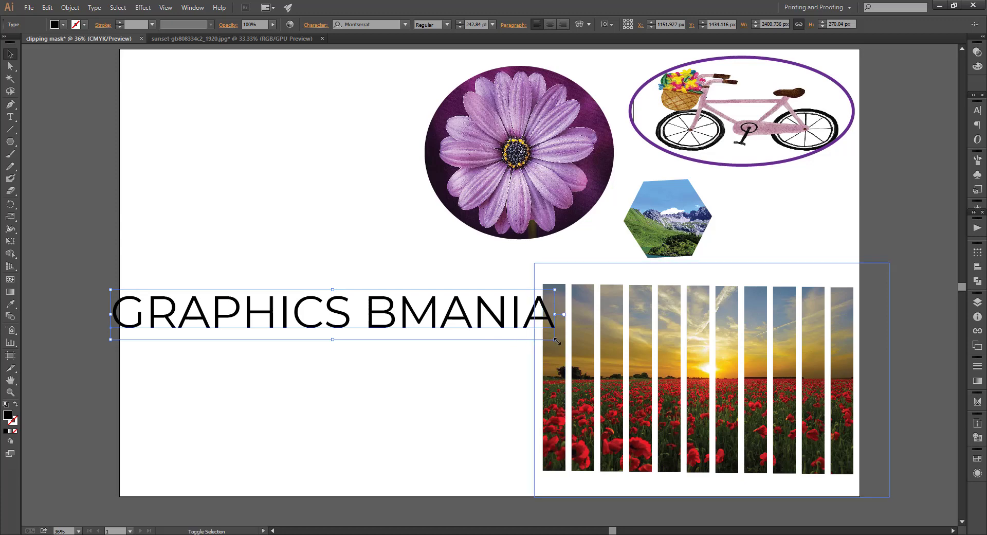
pyautogui.moveTo(554, 341); pyautogui.dragTo(480, 370)
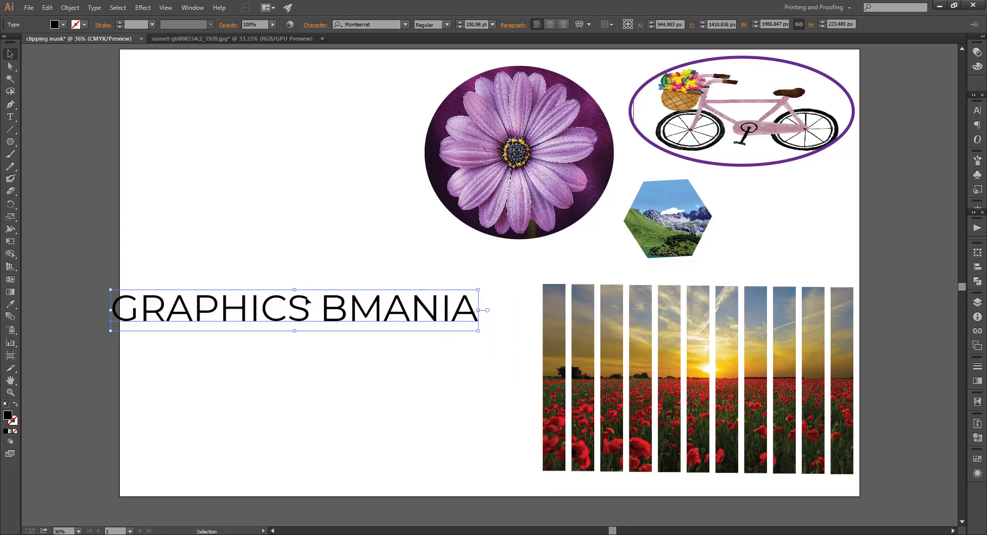
# Break the heading into two lines, GRAPHICS and BMANIA
pyautogui.doubleClick(318, 311)
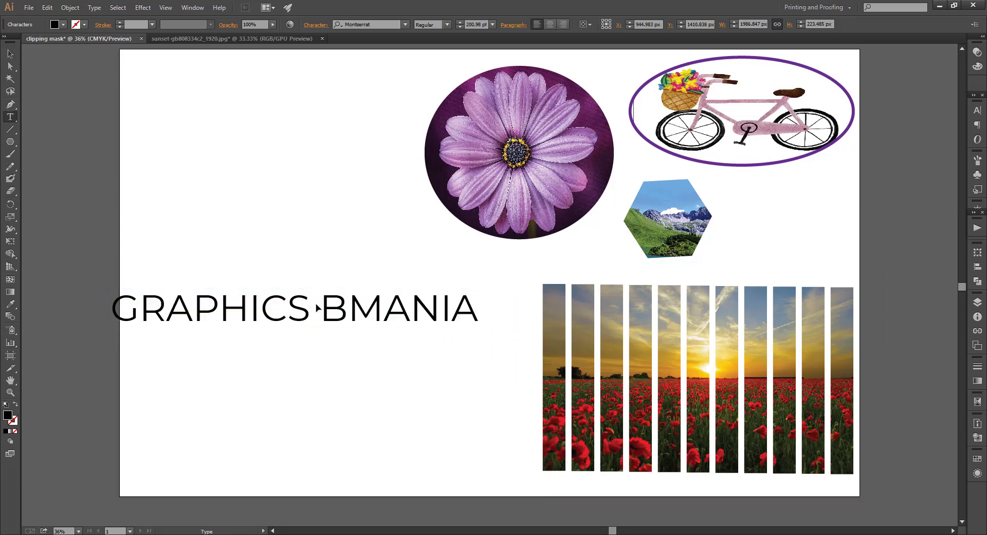
pyautogui.hotkey('ctrl', 'a')
pyautogui.click(316, 308)
pyautogui.press('Return')
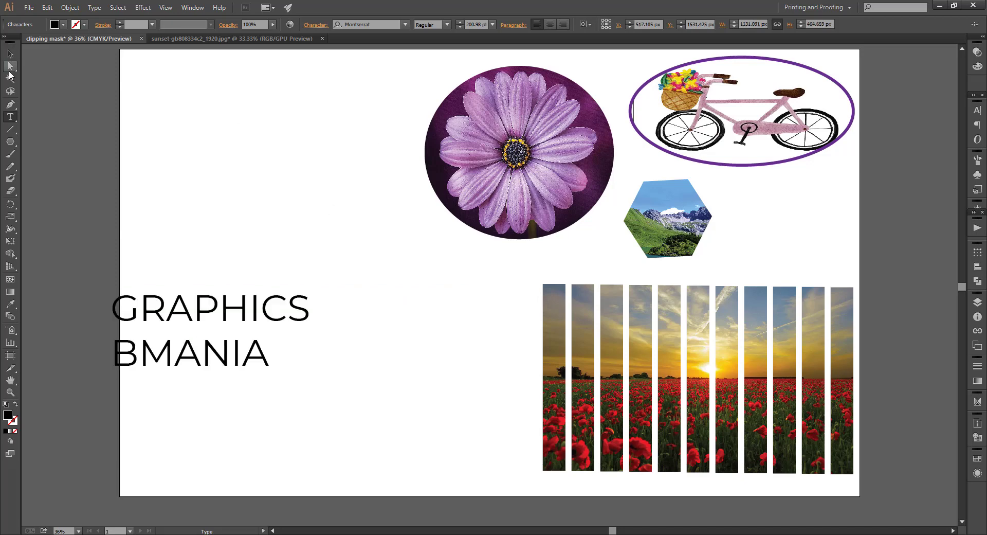
pyautogui.click(10, 53)
# Enlarge the two-line heading to about 311 pt and make it ExtraBold
pyautogui.moveTo(215, 316); pyautogui.dragTo(273, 297)
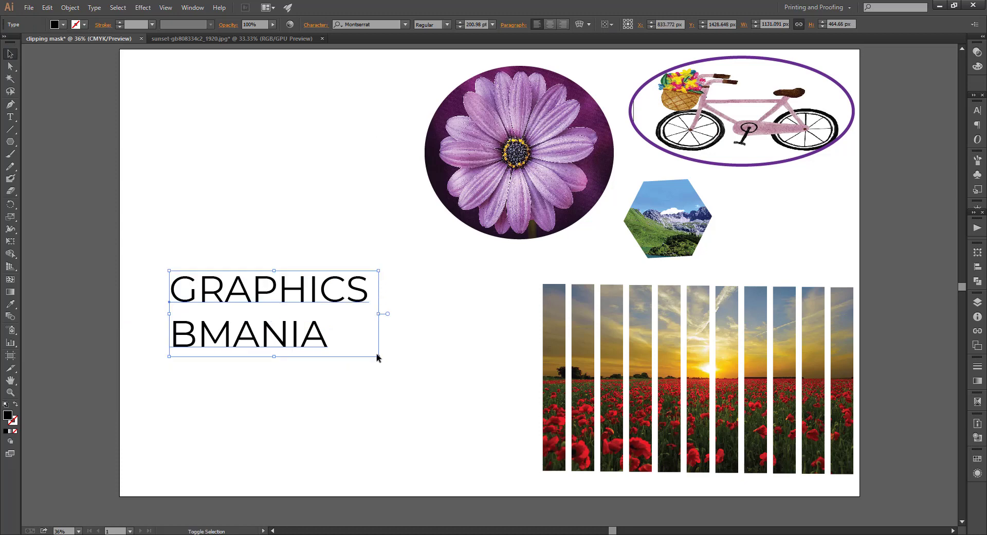
pyautogui.moveTo(379, 356)
pyautogui.mouseDown()
pyautogui.moveTo(426, 392)
pyautogui.moveTo(493, 404)
pyautogui.mouseUp()
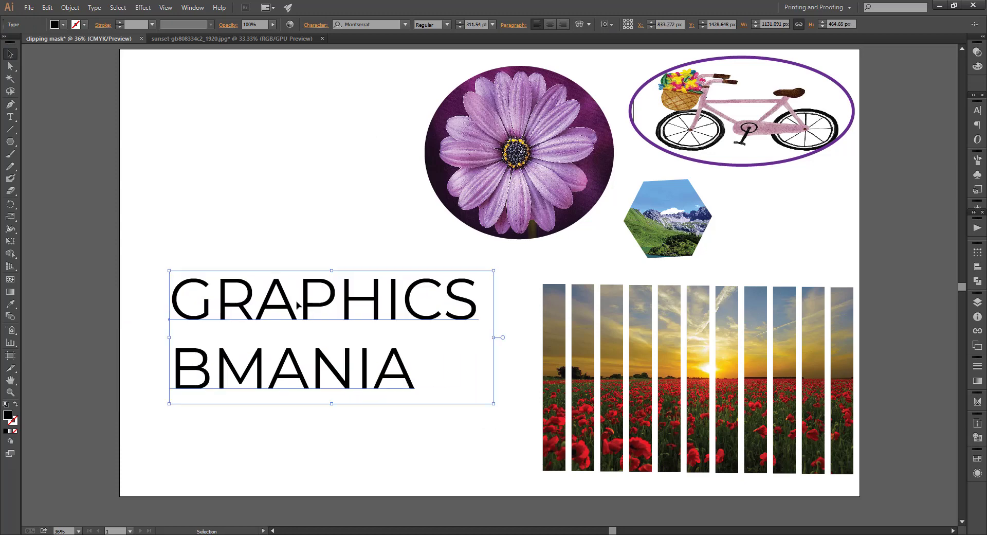
pyautogui.moveTo(279, 301); pyautogui.dragTo(271, 292)
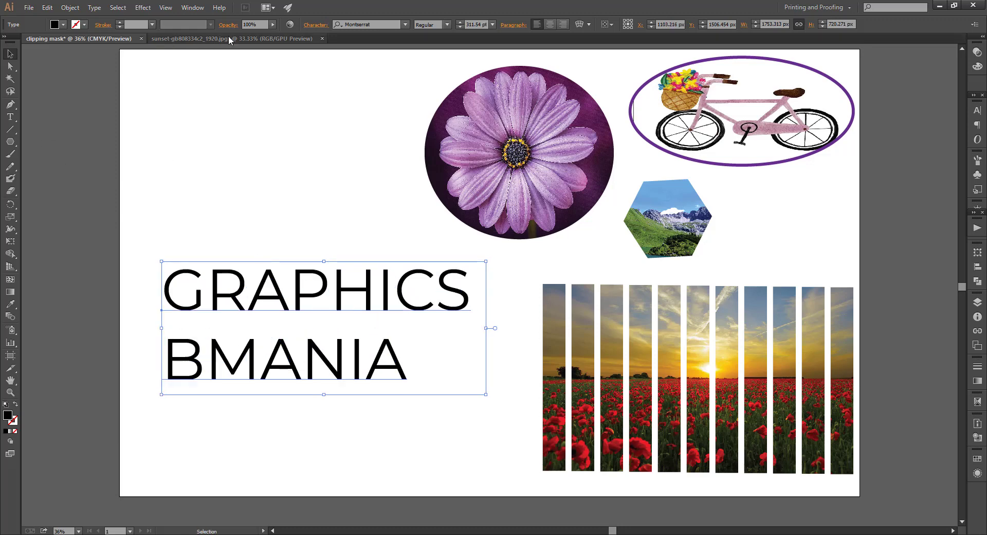
pyautogui.click(447, 24)
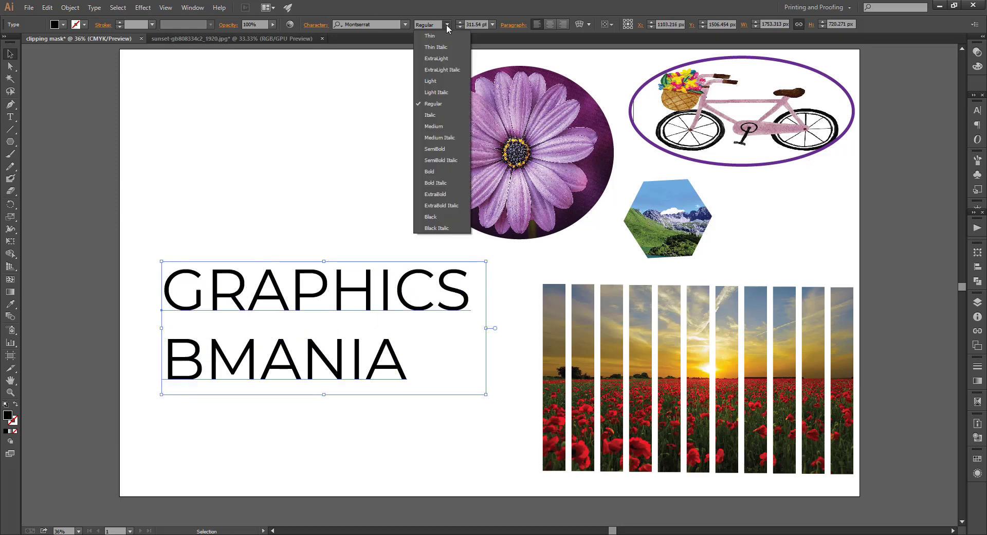
pyautogui.click(435, 194)
pyautogui.click(308, 135)
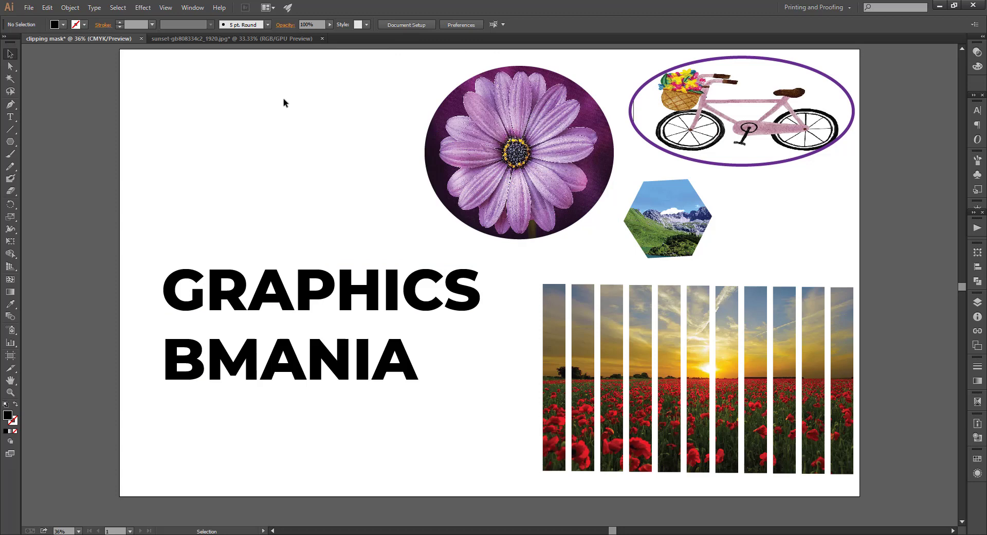
# Bring the poppy-field sunset photo onto the artboard's left and send it behind the heading
pyautogui.click(240, 38)
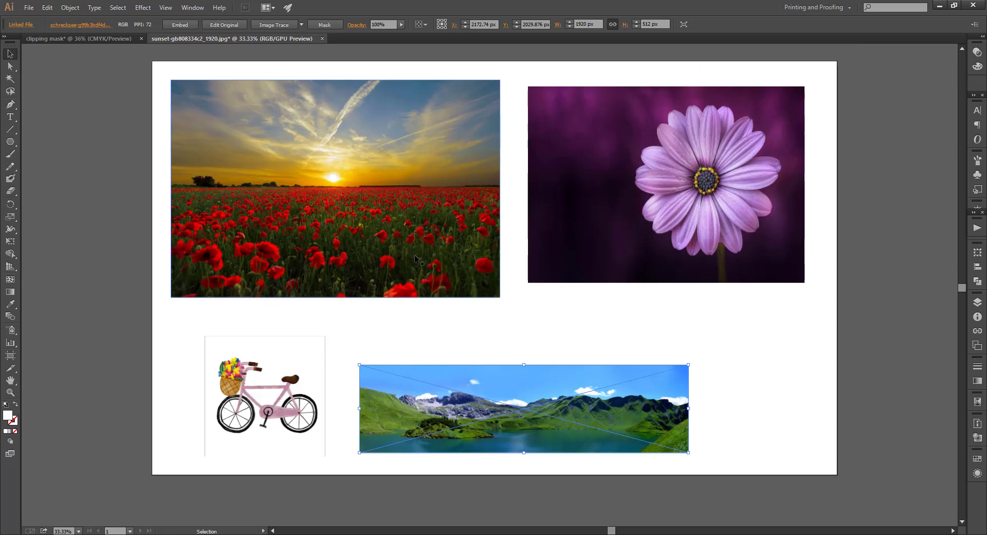
pyautogui.moveTo(414, 255); pyautogui.dragTo(117, 40)
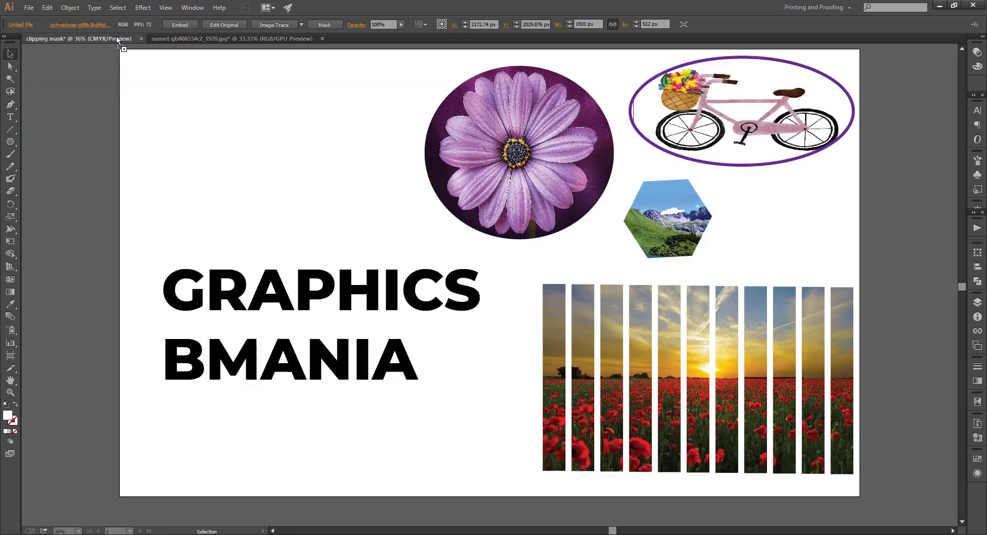
pyautogui.moveTo(117, 40)
pyautogui.mouseDown()
pyautogui.moveTo(423, 405)
pyautogui.moveTo(411, 419)
pyautogui.mouseUp()
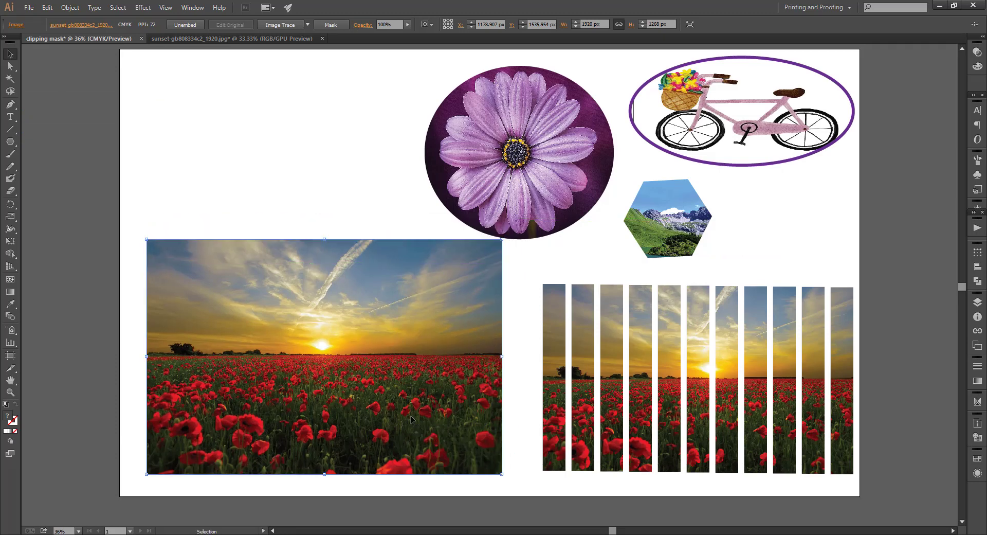
pyautogui.rightClick(362, 325)
pyautogui.moveTo(391, 383)
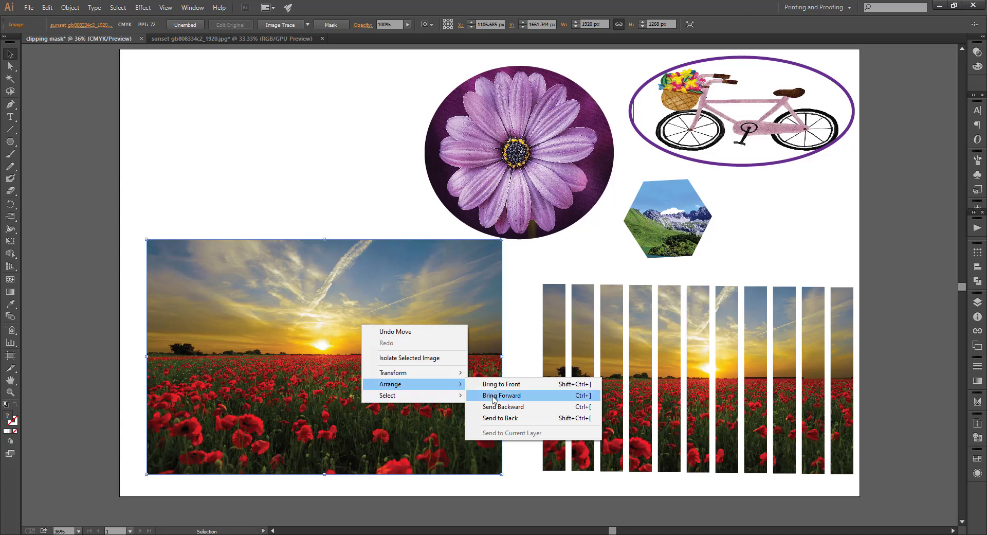
pyautogui.click(501, 418)
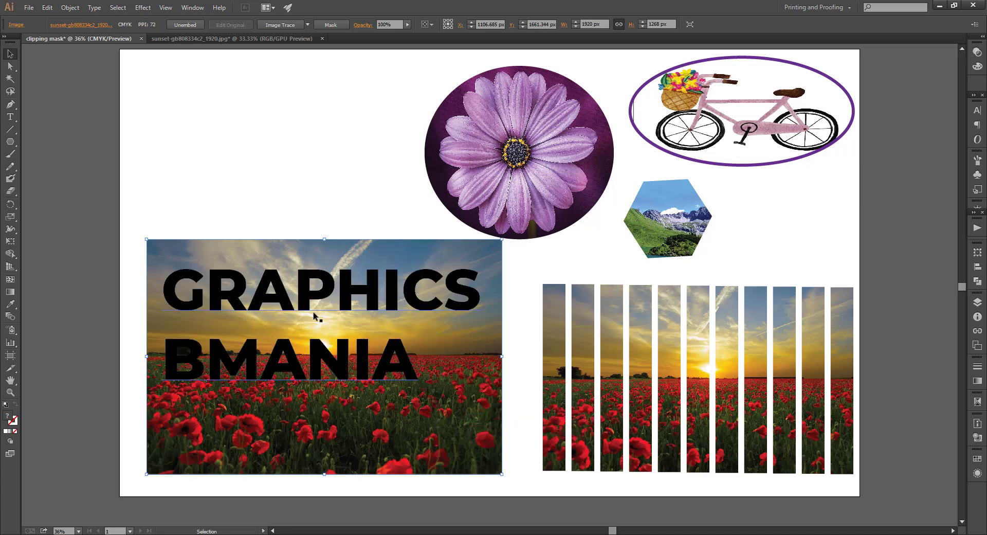
# Centre-align the heading over the poppies and select it together with the photo
pyautogui.moveTo(314, 305); pyautogui.dragTo(314, 391)
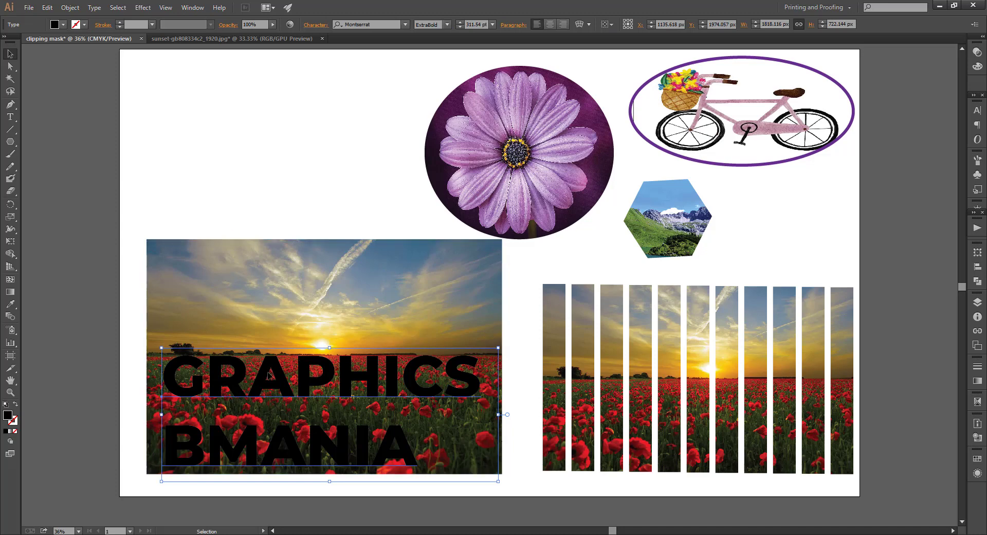
pyautogui.hotkey('ctrl', 'shift', 'c')
pyautogui.moveTo(211, 383); pyautogui.dragTo(223, 385)
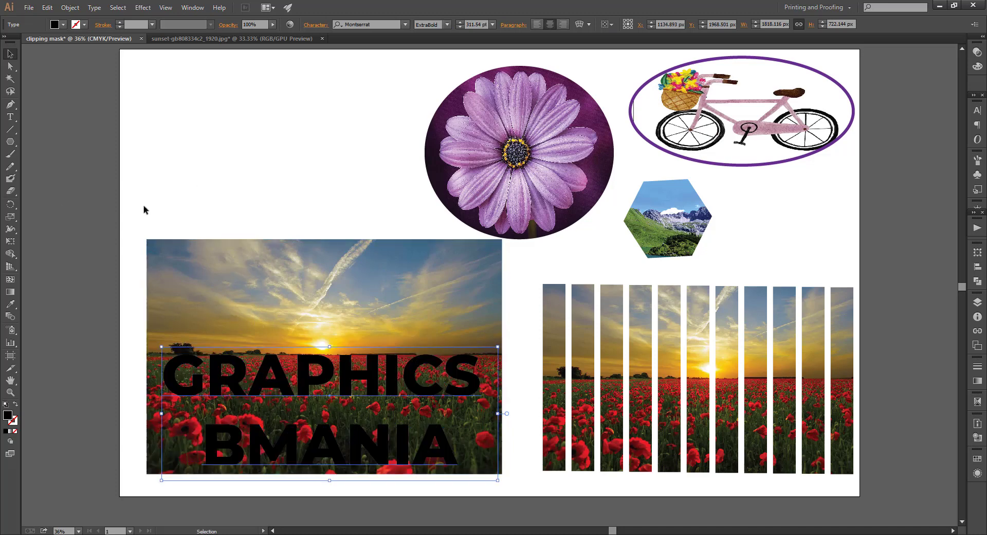
pyautogui.moveTo(144, 206)
pyautogui.mouseDown()
pyautogui.moveTo(309, 447)
pyautogui.moveTo(312, 438)
pyautogui.mouseUp()
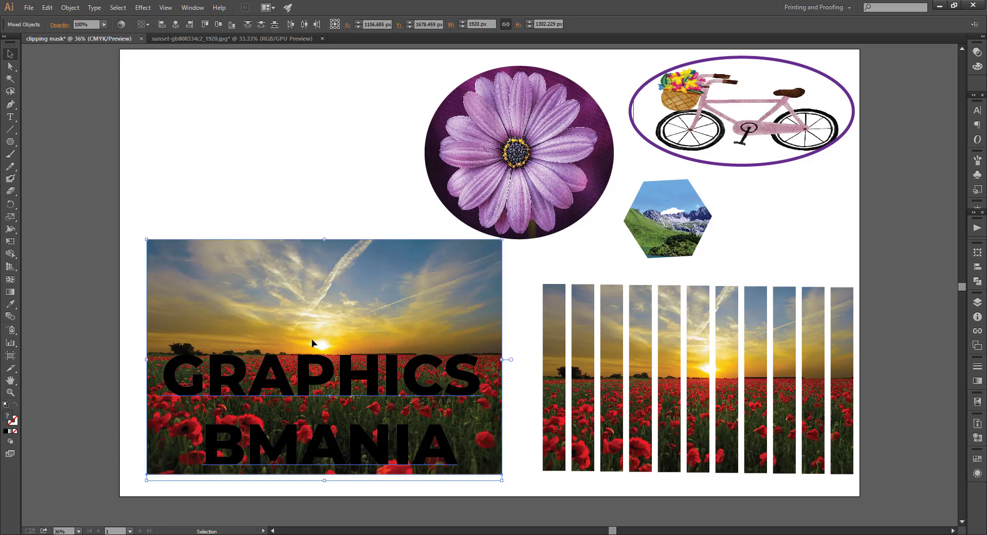
# Clip the poppy-field photo inside the GRAPHICS BMANIA lettering and deselect
pyautogui.rightClick(325, 362)
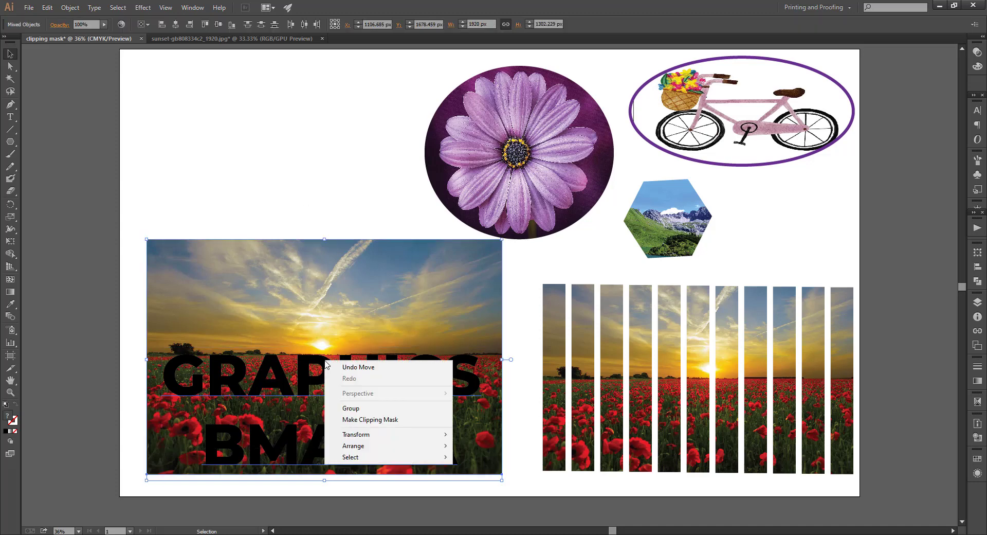
pyautogui.click(360, 415)
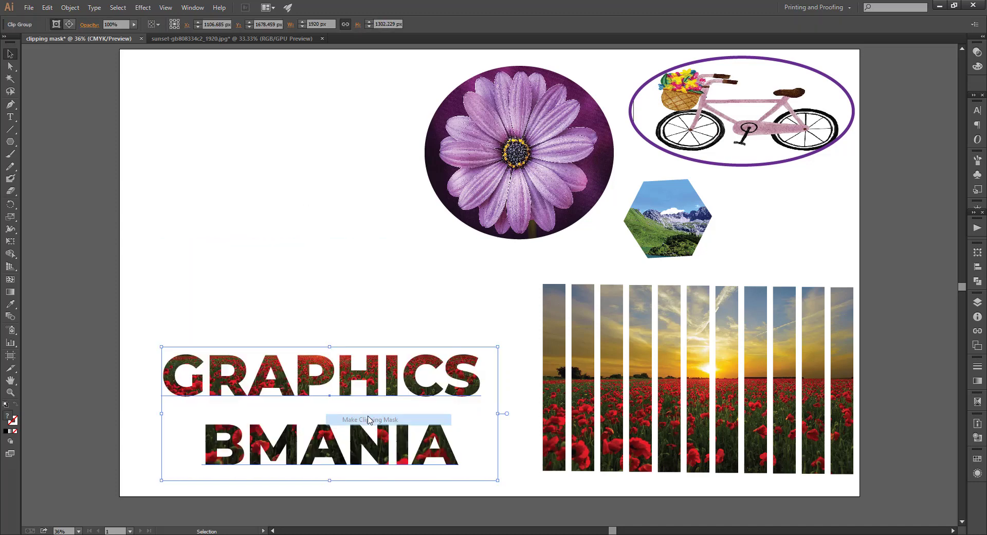
pyautogui.click(295, 291)
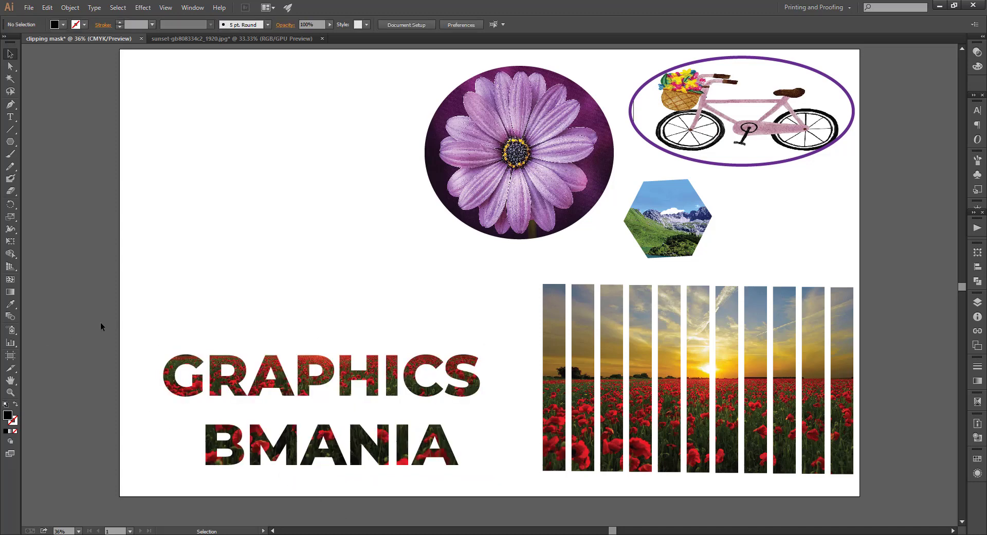